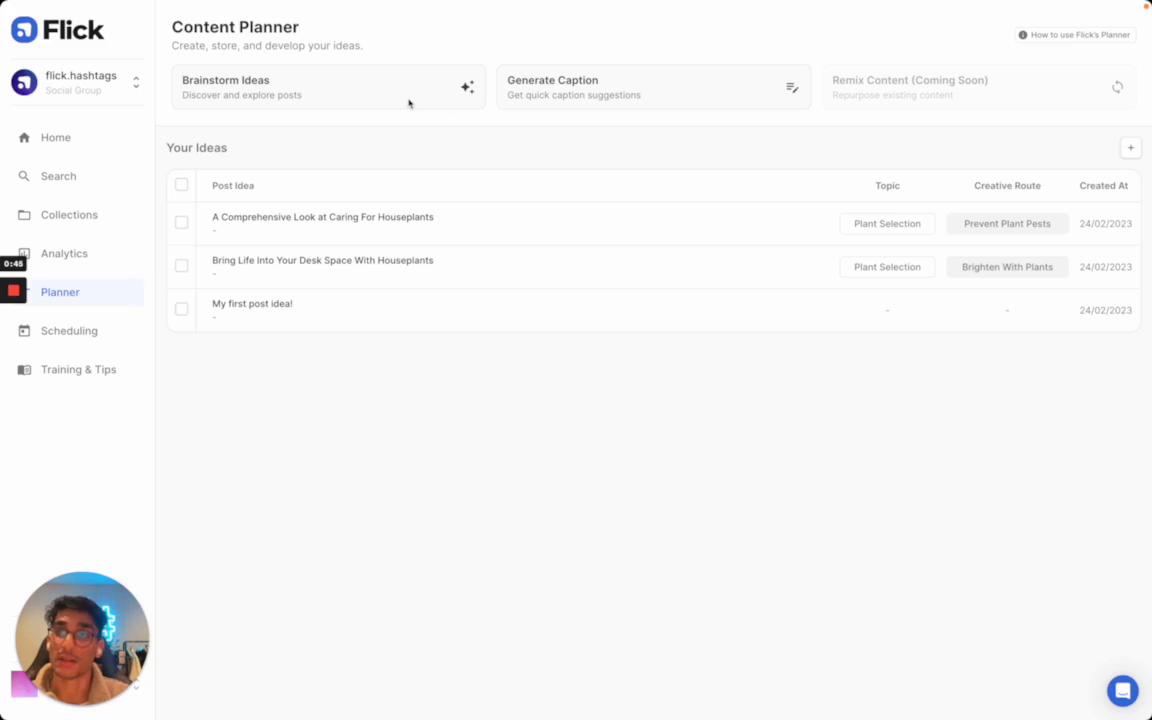
- Open the Brainstorming tool and enter the topic 'tips for growing indoor plants'
{"action": "left_click", "coordinate": [337, 93]}
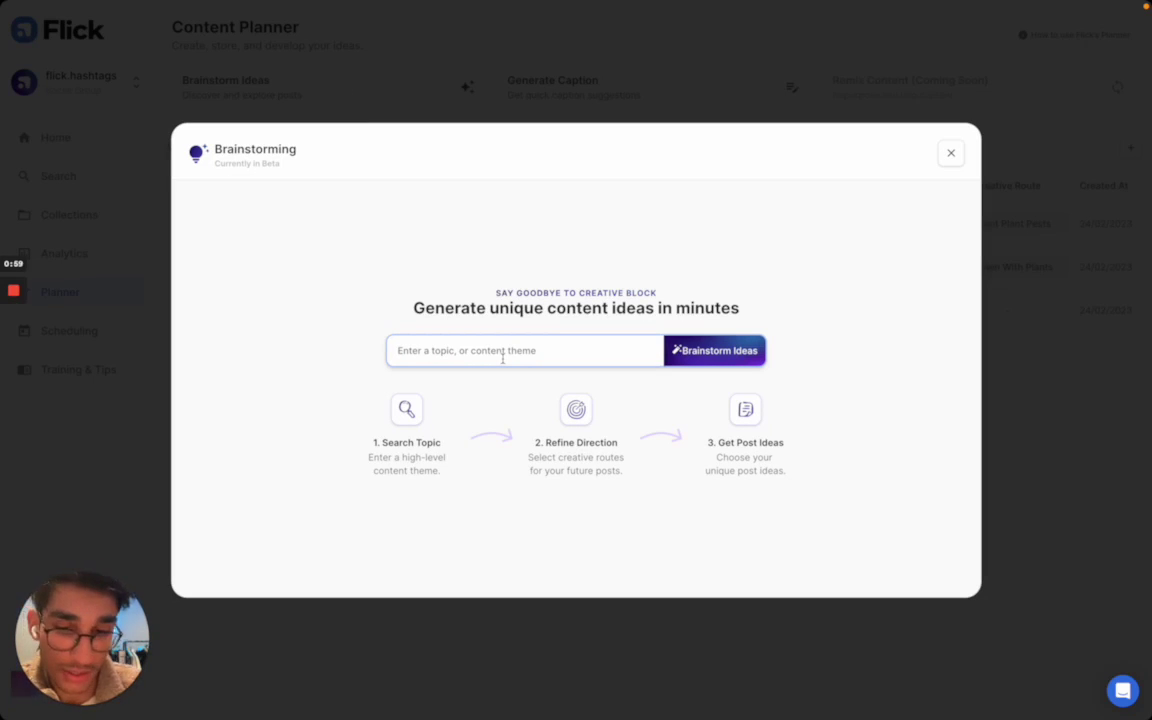
{"action": "type", "text": "tips for "}
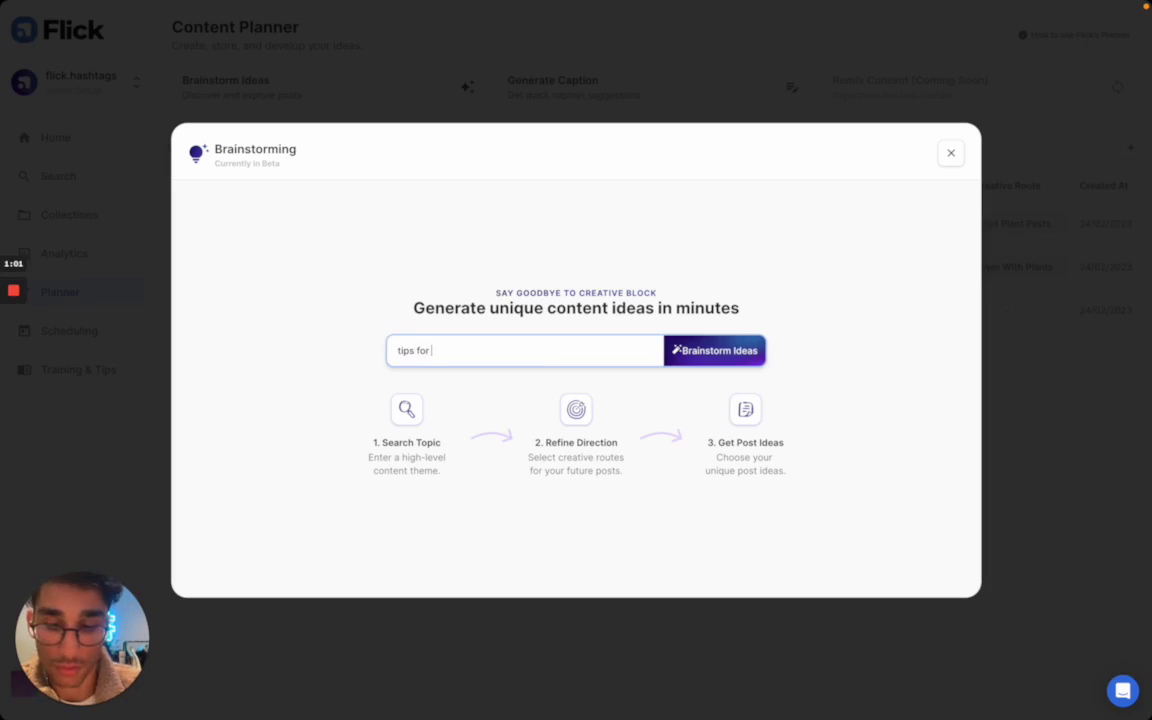
{"action": "type", "text": "growing in"}
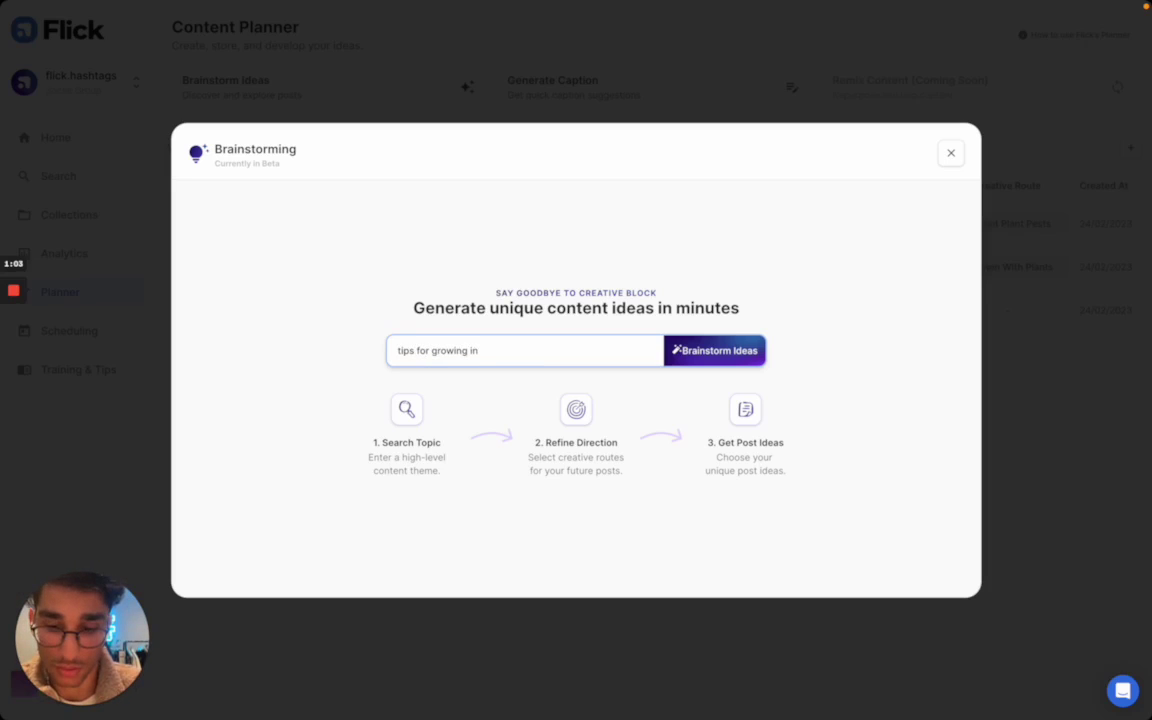
{"action": "type", "text": "door plants"}
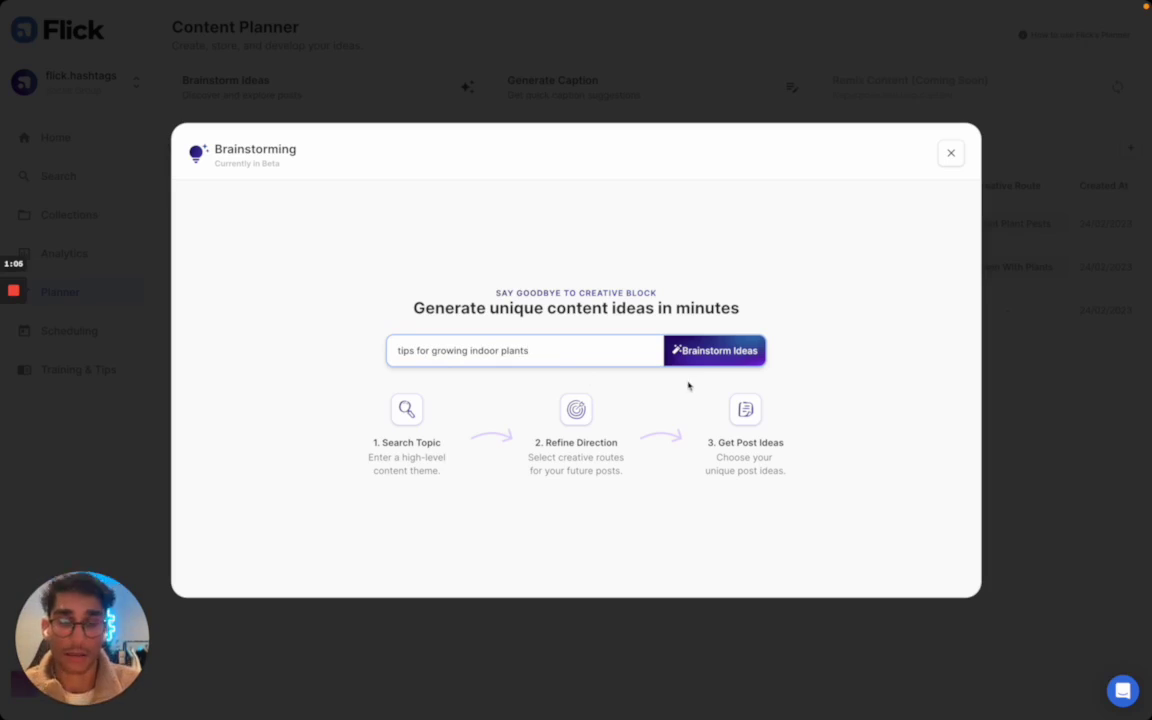
- Generate creative routes for the indoor plants topic and review them, including Essential Tips and DIY Potting Mixes
{"action": "left_click", "coordinate": [702, 356]}
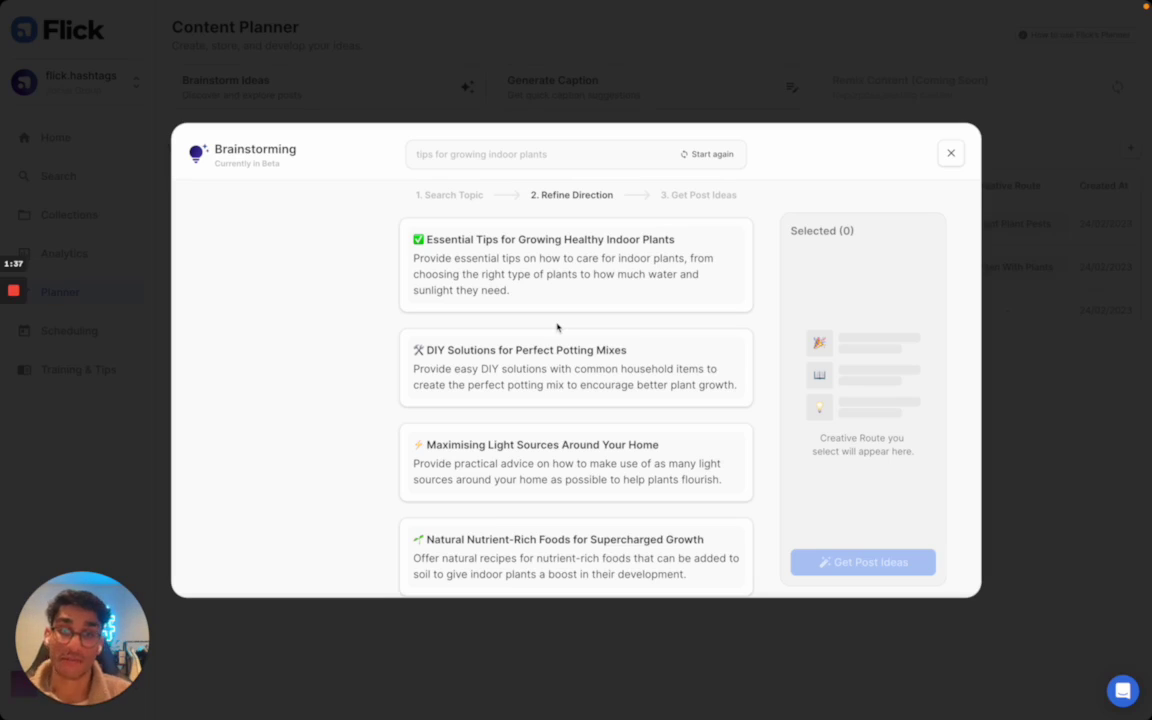
{"action": "mouse_move", "coordinate": [559, 342]}
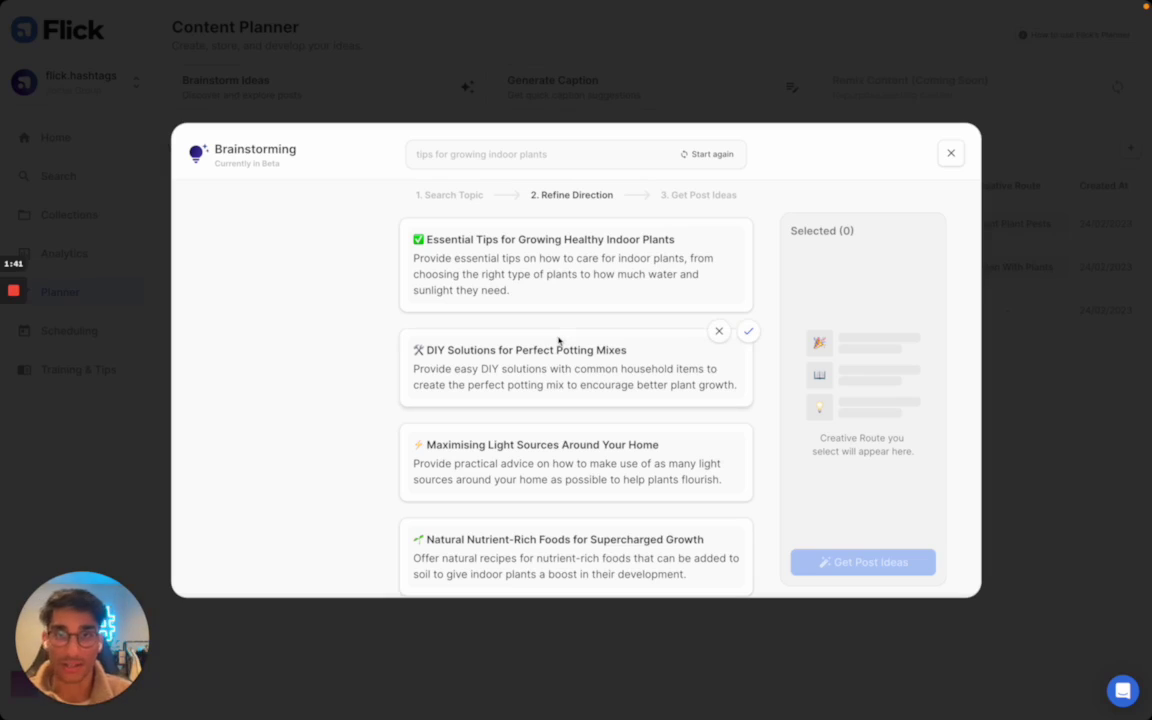
{"action": "scroll", "coordinate": [586, 368], "scroll_direction": "down", "scroll_amount": 1}
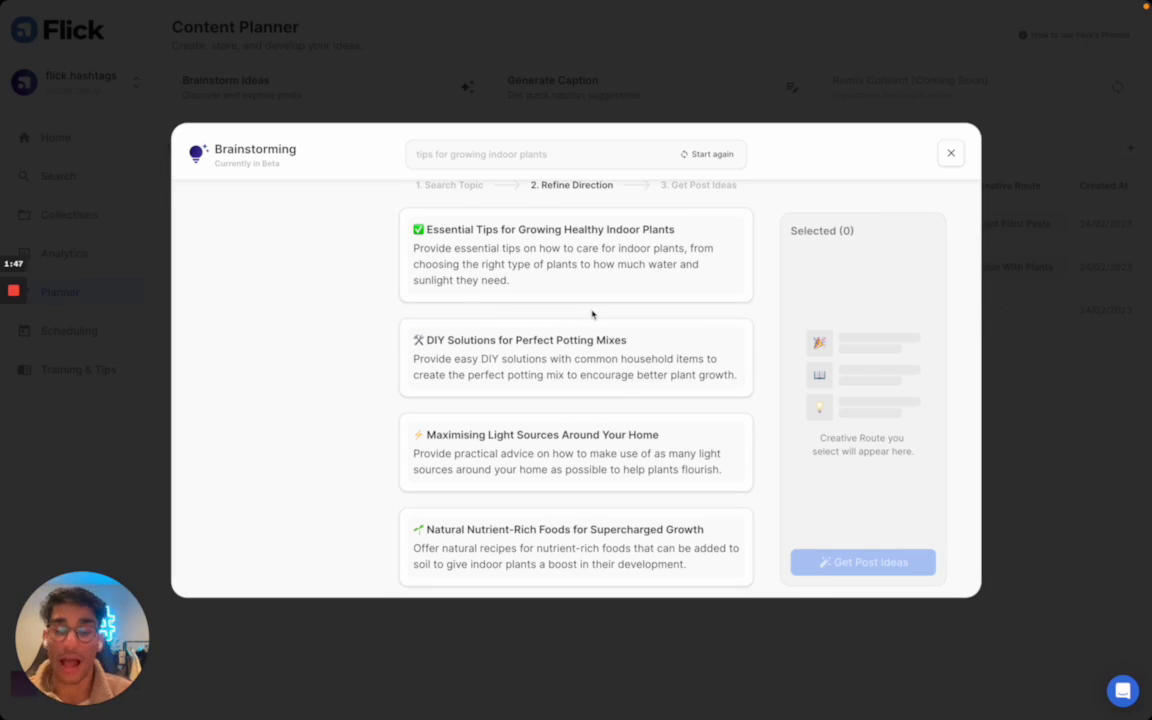
{"action": "mouse_move", "coordinate": [557, 288]}
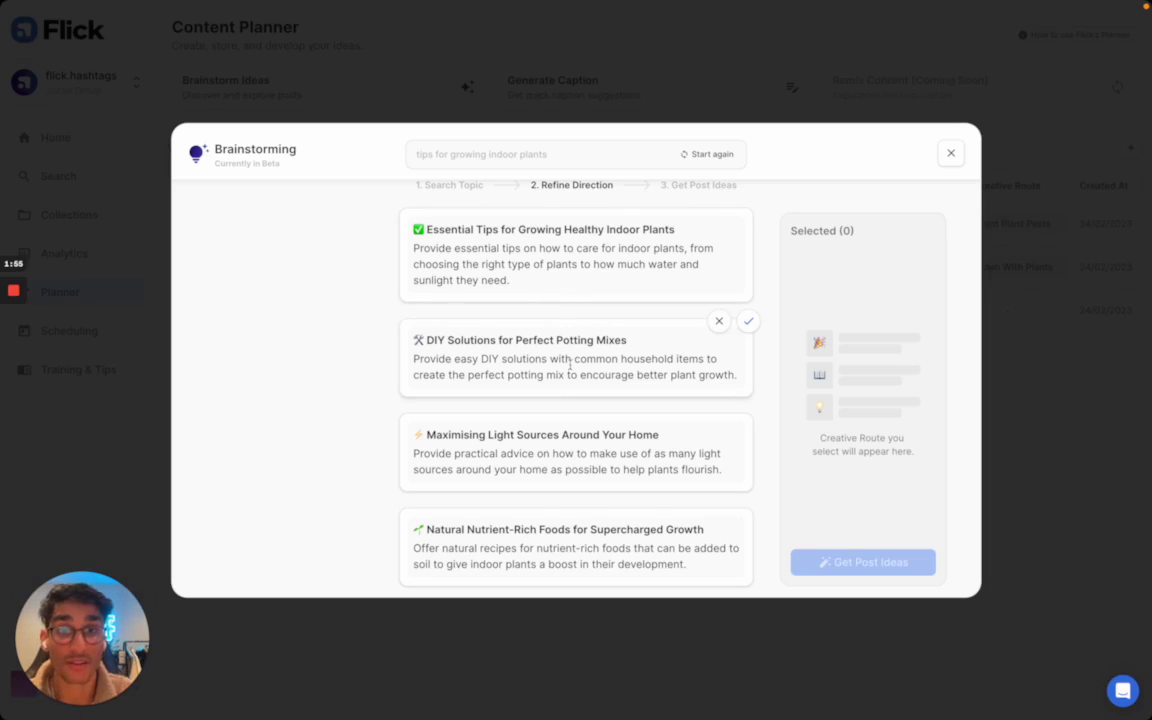
{"action": "mouse_move", "coordinate": [516, 456]}
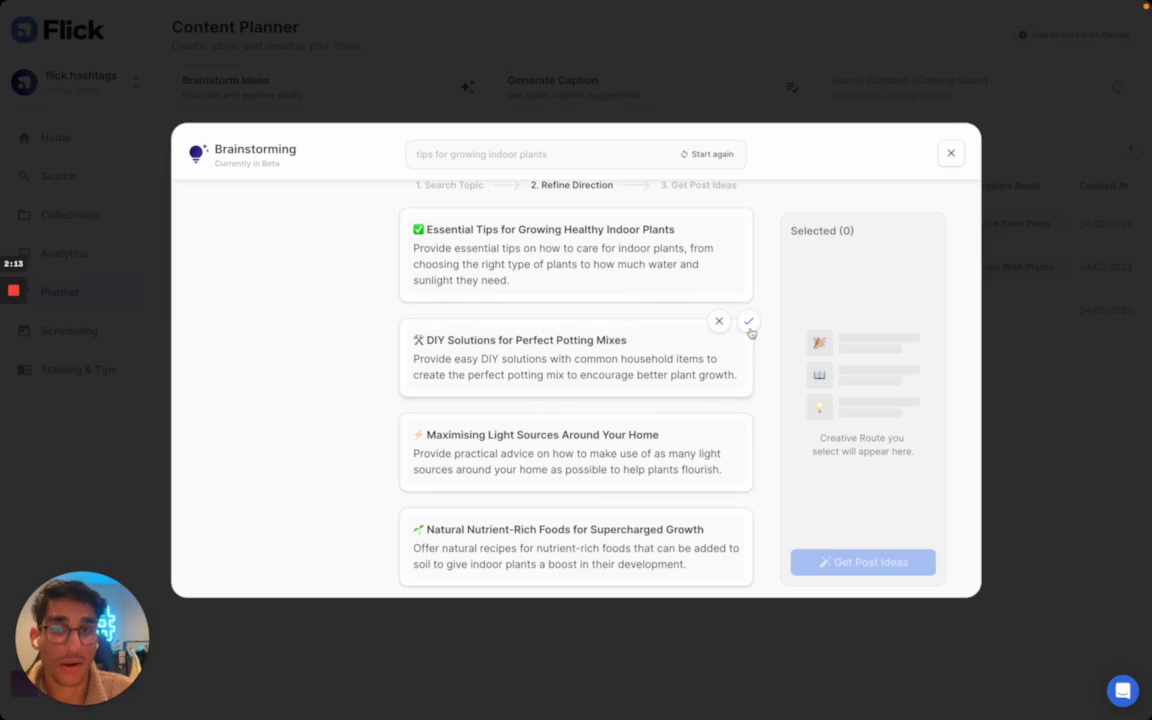
- Accept the DIY Potting Mixes and Maximising Light Sources routes and request post ideas for both
{"action": "left_click", "coordinate": [748, 323]}
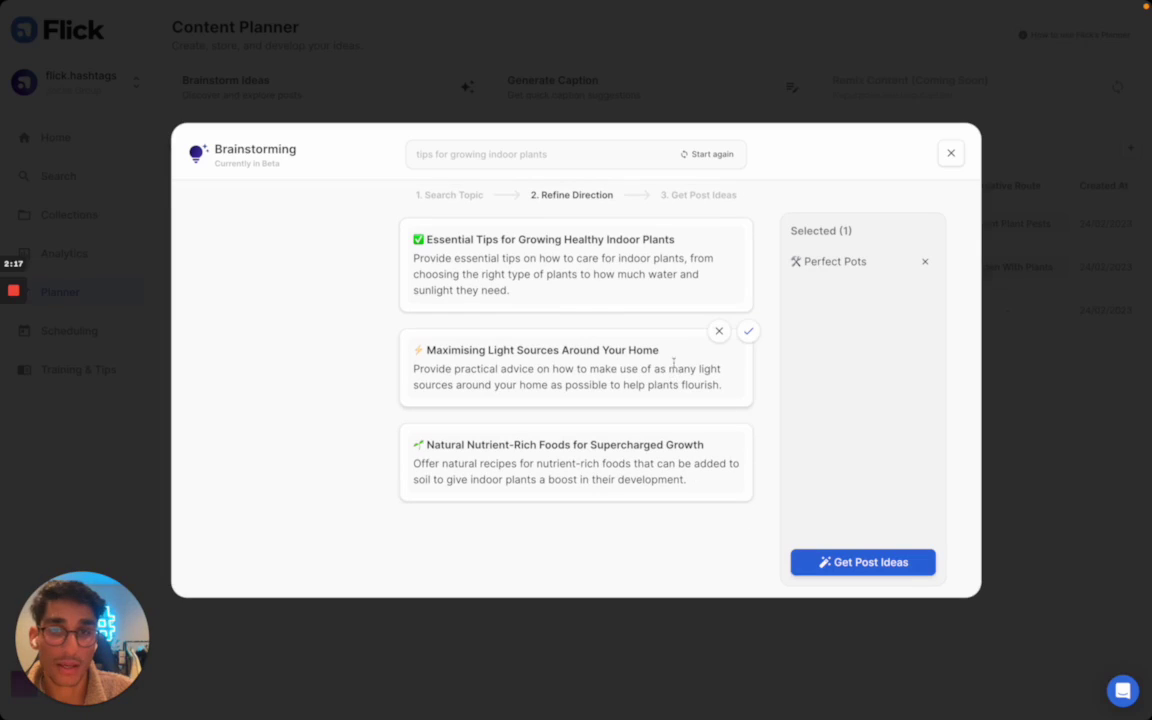
{"action": "left_click", "coordinate": [748, 331]}
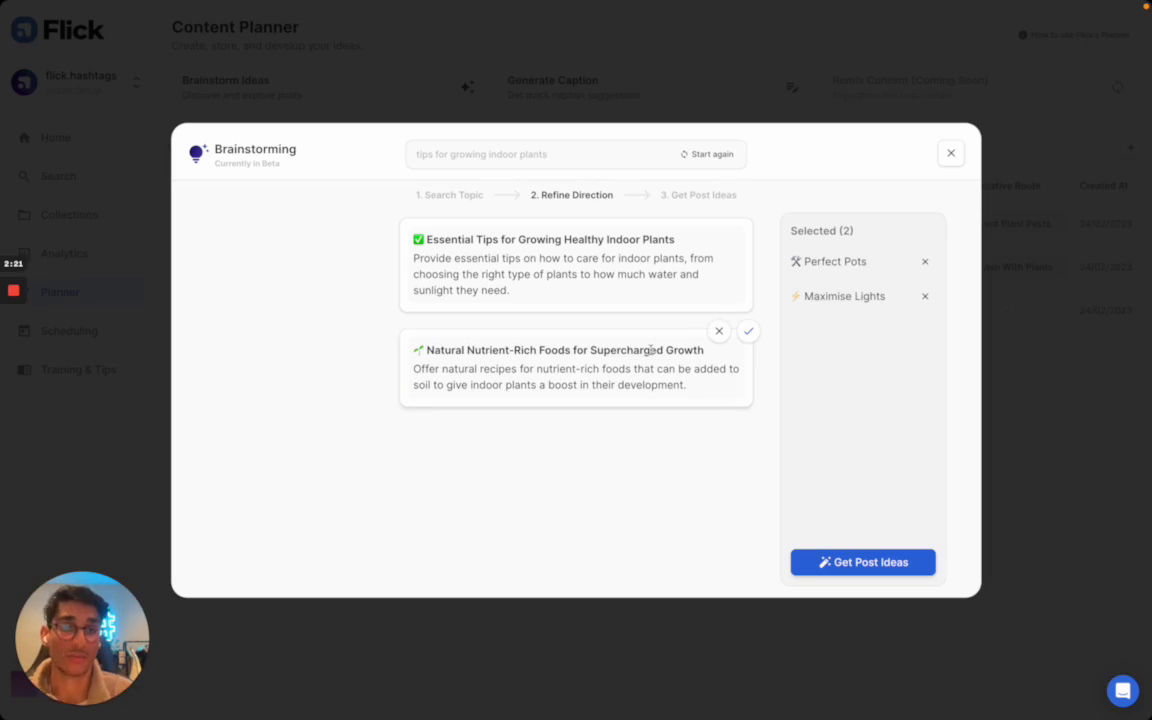
{"action": "left_click", "coordinate": [764, 561]}
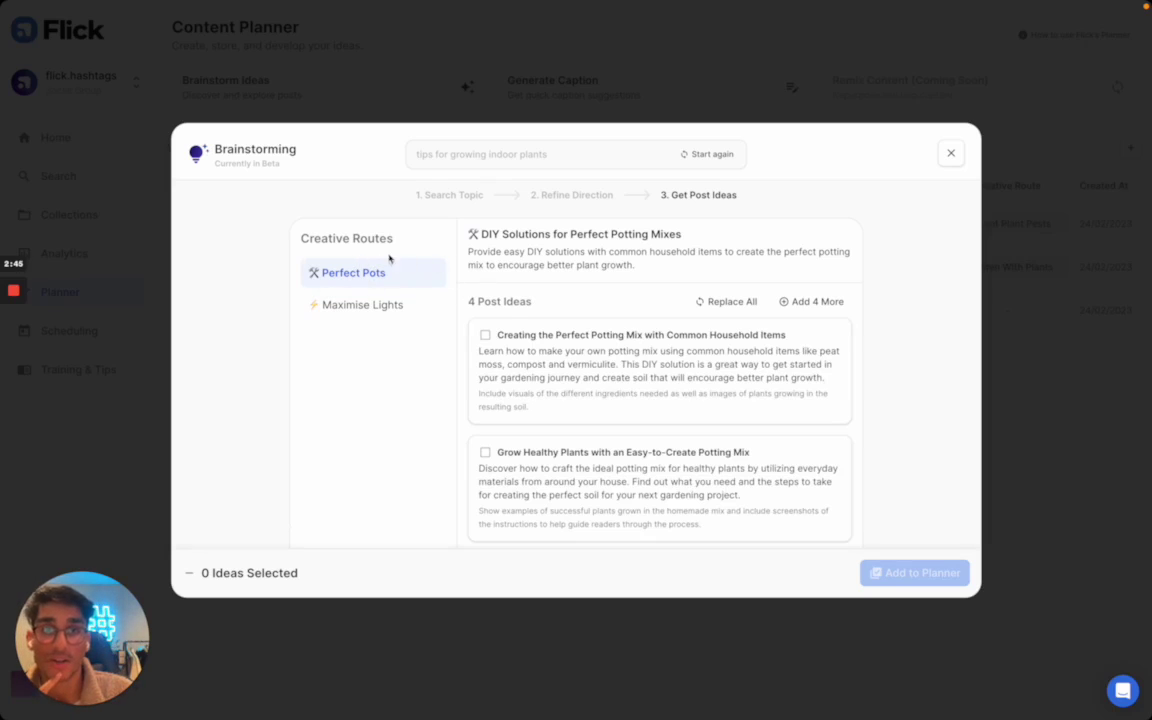
- Tick the household-items potting mix idea and the DIY Potting Mix getting-started idea
{"action": "left_click_drag", "start_coordinate": [481, 234], "coordinate": [706, 240]}
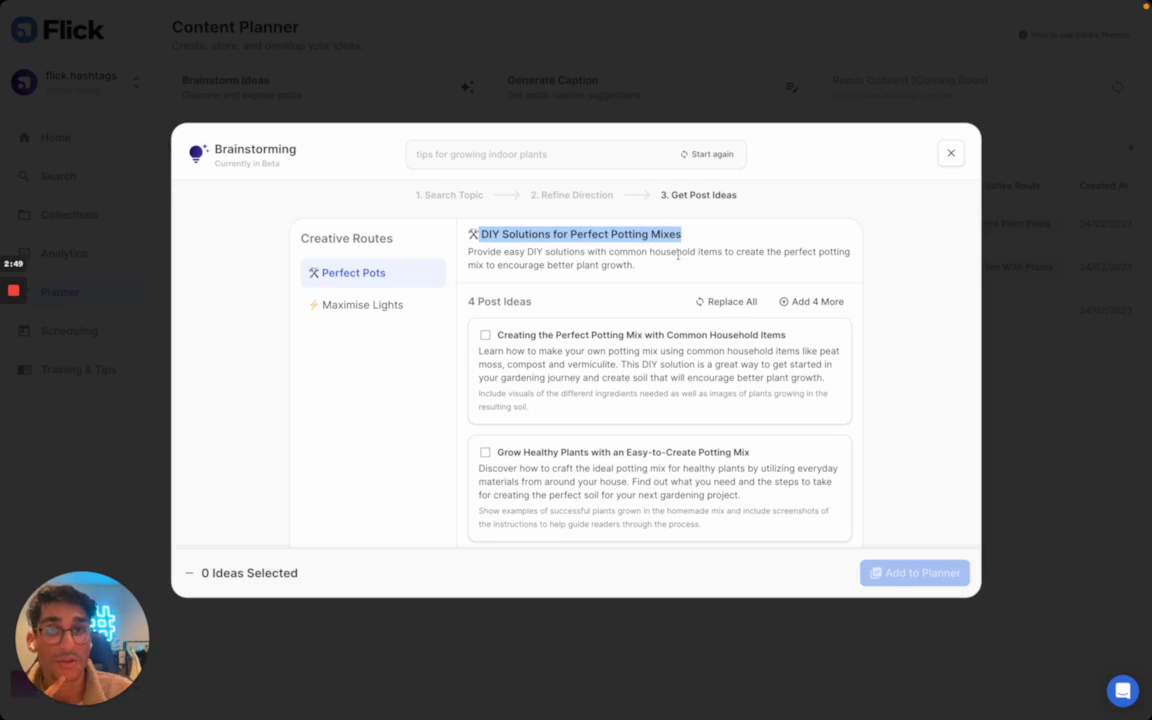
{"action": "scroll", "coordinate": [620, 380], "scroll_direction": "down", "scroll_amount": 3}
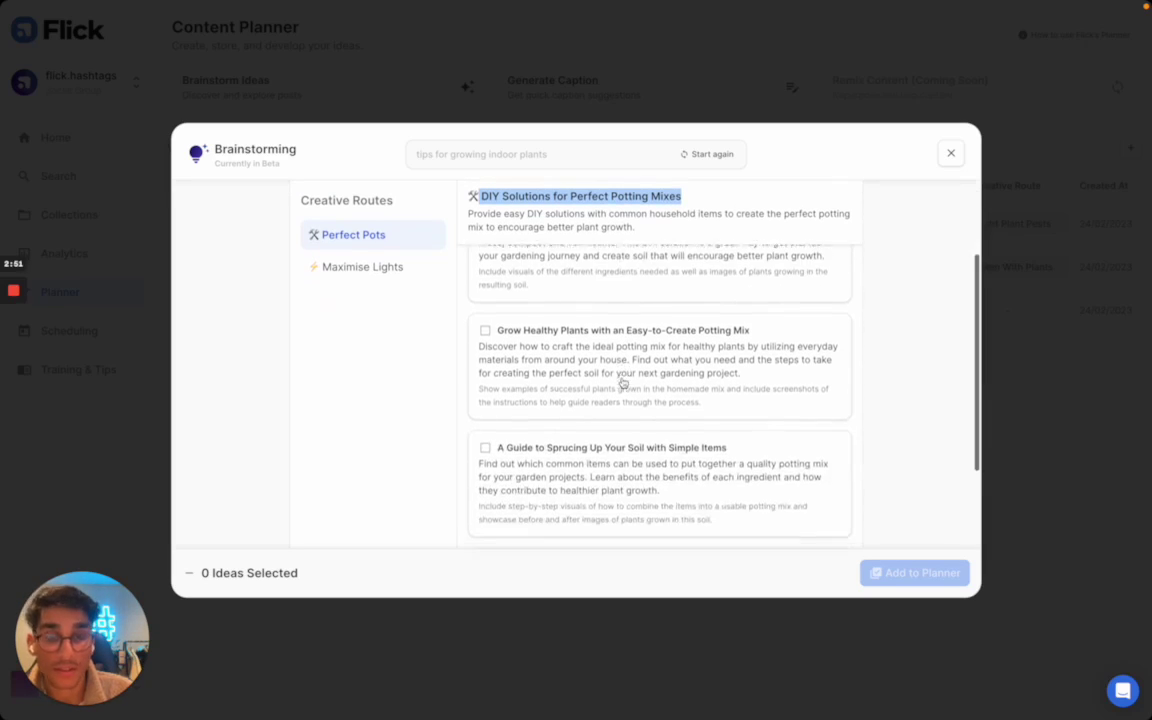
{"action": "scroll", "coordinate": [716, 372], "scroll_direction": "up", "scroll_amount": 2}
{"action": "left_click", "coordinate": [885, 368]}
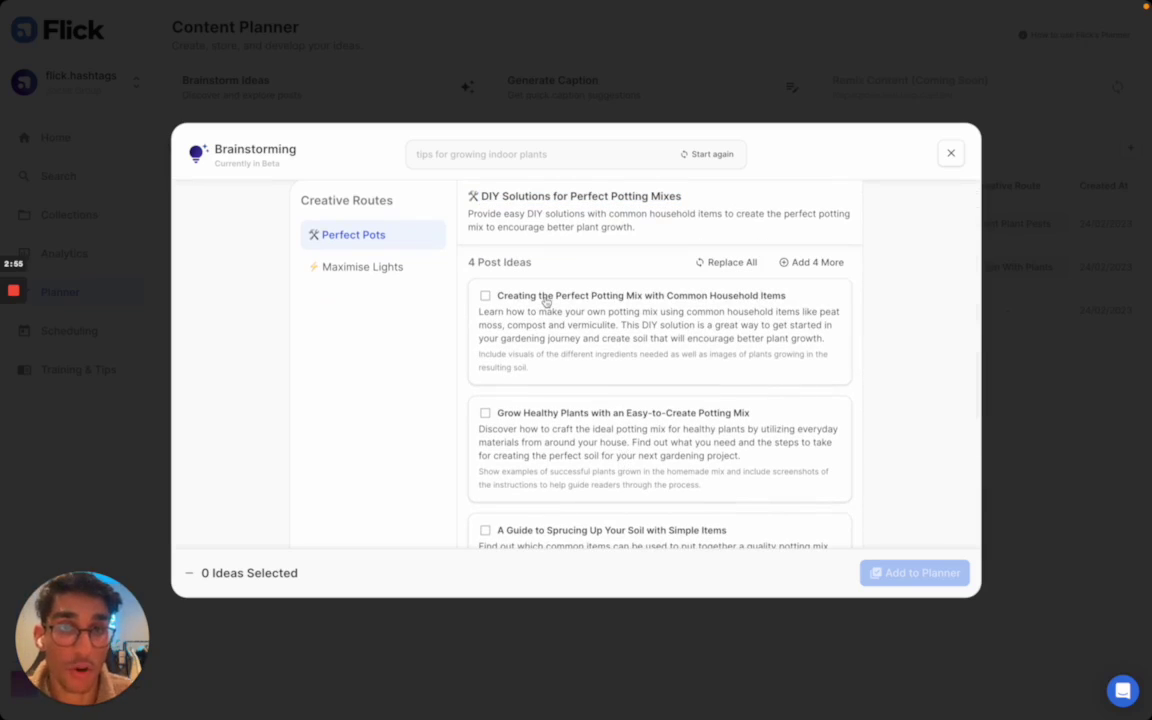
{"action": "scroll", "coordinate": [565, 357], "scroll_direction": "down", "scroll_amount": 3}
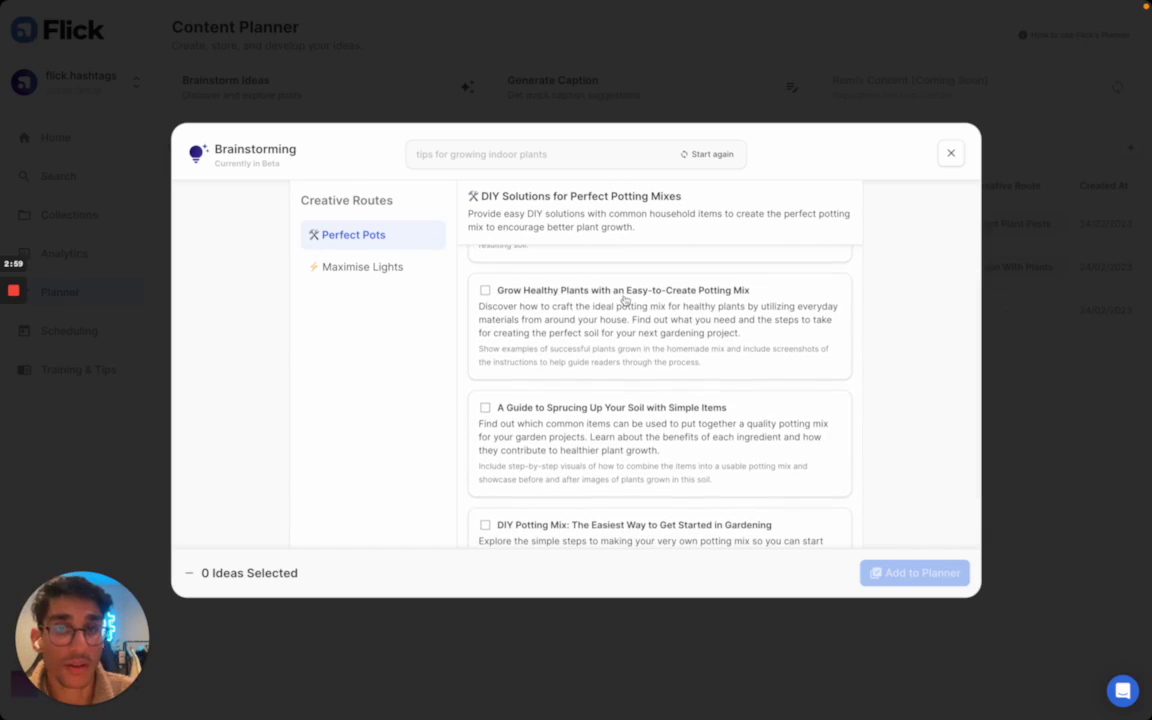
{"action": "scroll", "coordinate": [663, 402], "scroll_direction": "down", "scroll_amount": 2}
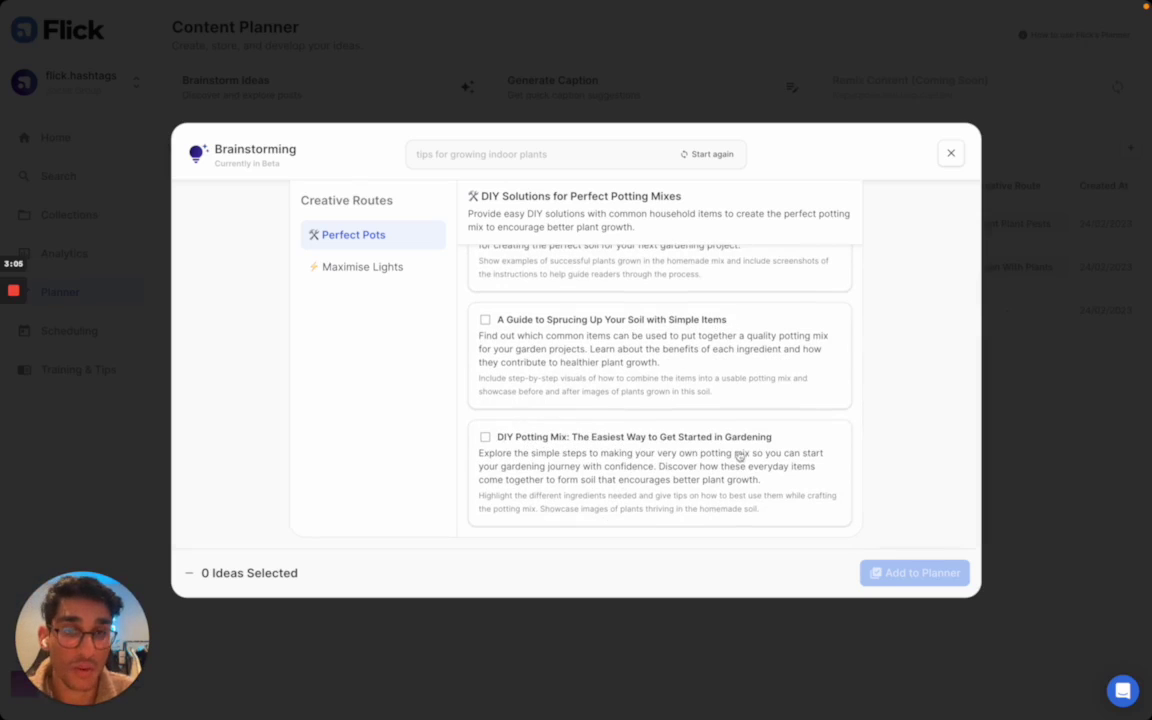
{"action": "scroll", "coordinate": [633, 411], "scroll_direction": "up", "scroll_amount": 5}
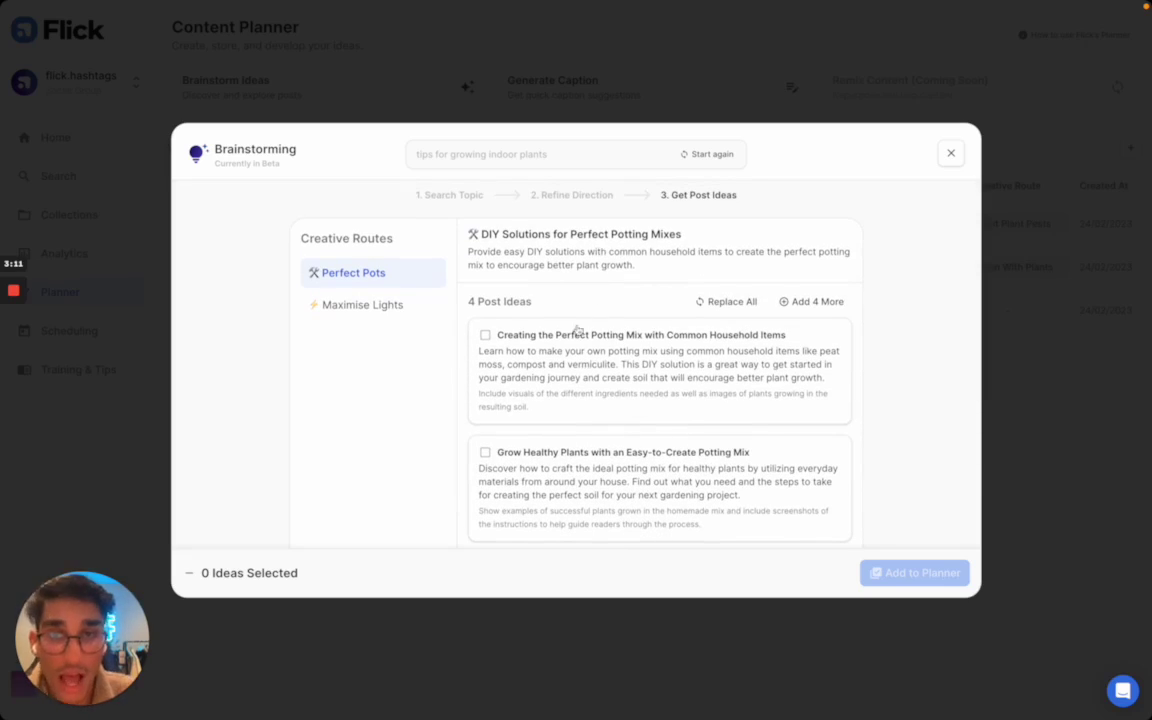
{"action": "left_click", "coordinate": [548, 348]}
{"action": "scroll", "coordinate": [615, 381], "scroll_direction": "down", "scroll_amount": 4}
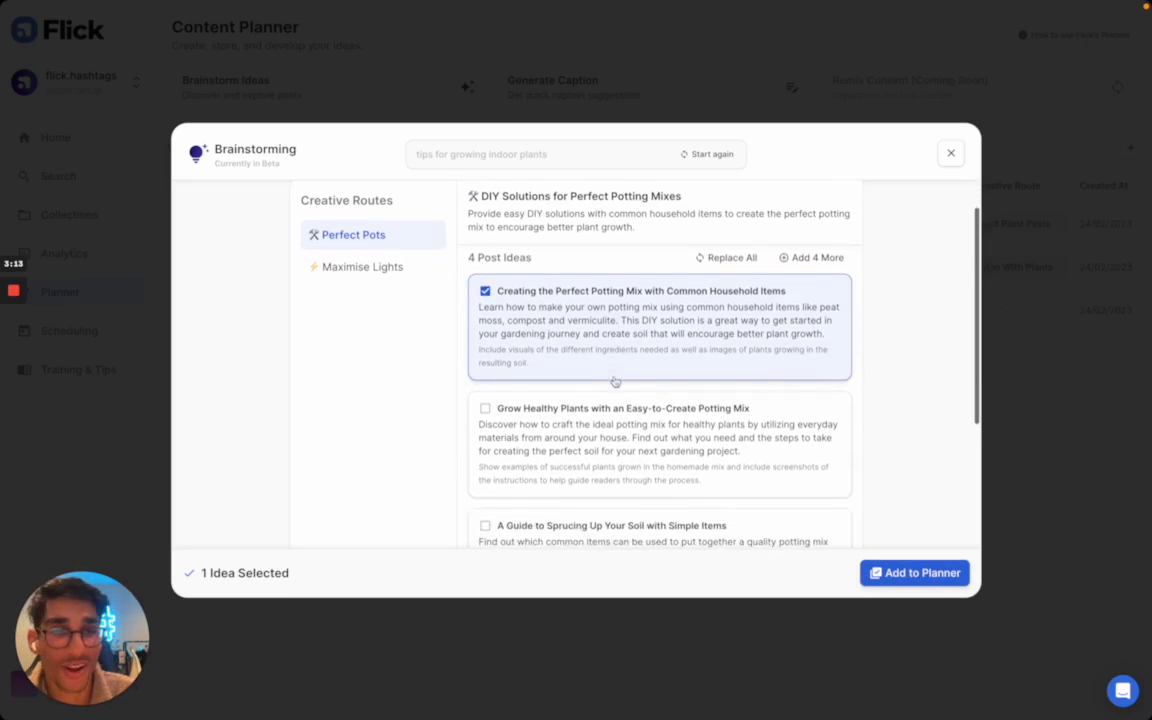
{"action": "scroll", "coordinate": [615, 381], "scroll_direction": "down", "scroll_amount": 1}
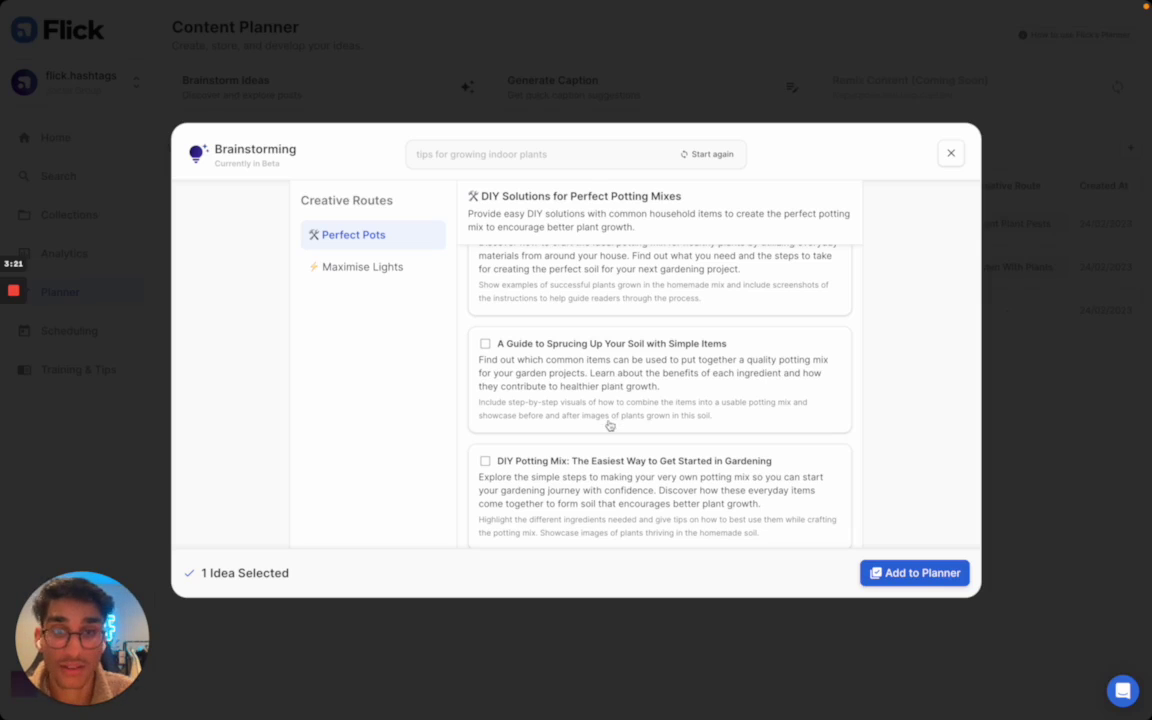
{"action": "scroll", "coordinate": [610, 390], "scroll_direction": "down", "scroll_amount": 1}
{"action": "left_click", "coordinate": [579, 450]}
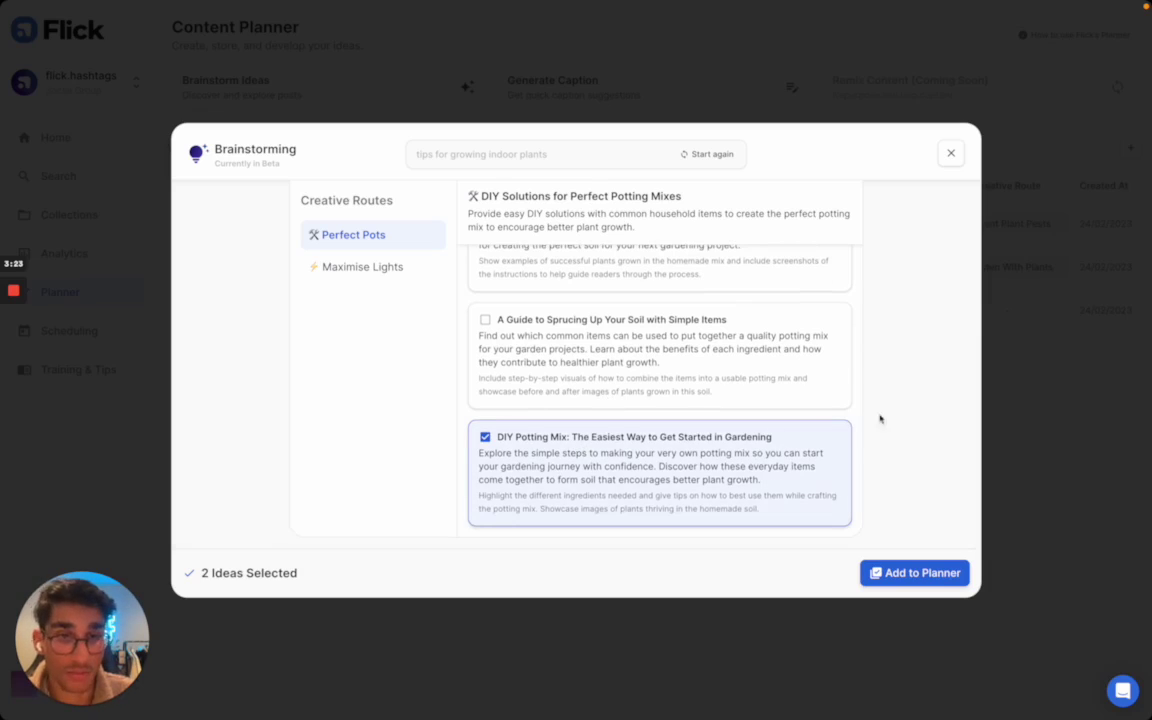
- Show and browse the post ideas for the Maximise Lights route
{"action": "left_click", "coordinate": [360, 274]}
{"action": "scroll", "coordinate": [613, 378], "scroll_direction": "up", "scroll_amount": 5}
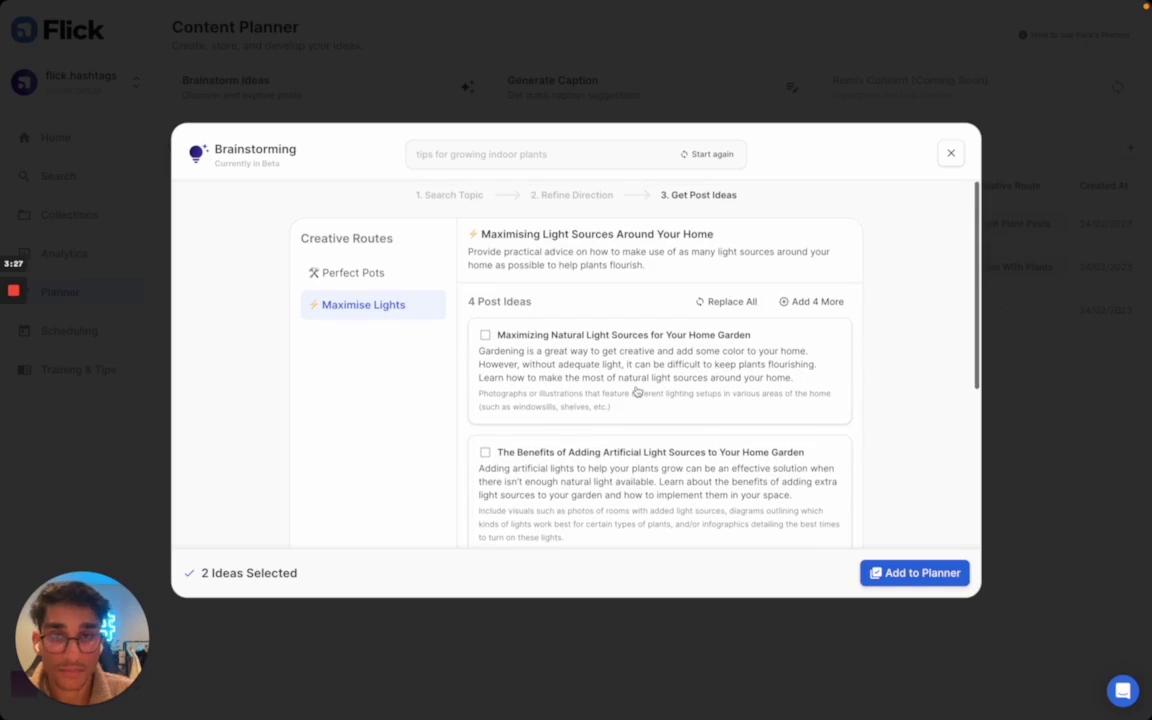
{"action": "scroll", "coordinate": [637, 391], "scroll_direction": "down", "scroll_amount": 1}
{"action": "scroll", "coordinate": [637, 391], "scroll_direction": "down", "scroll_amount": 1}
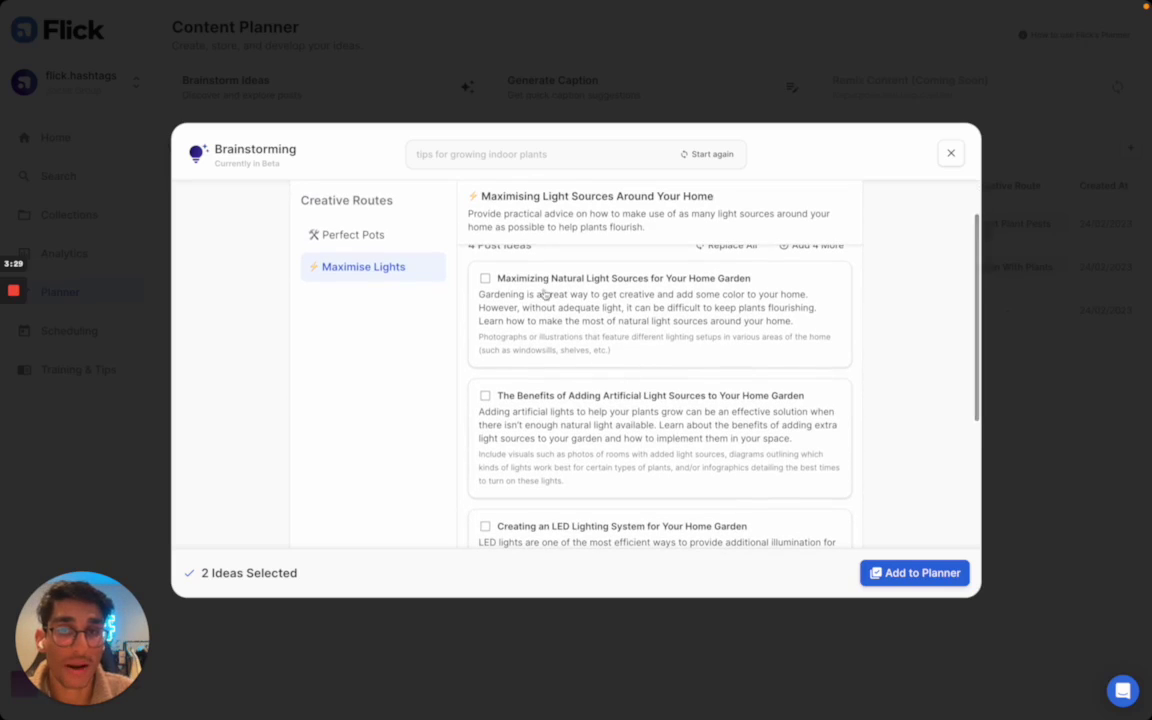
{"action": "scroll", "coordinate": [573, 460], "scroll_direction": "down", "scroll_amount": 1}
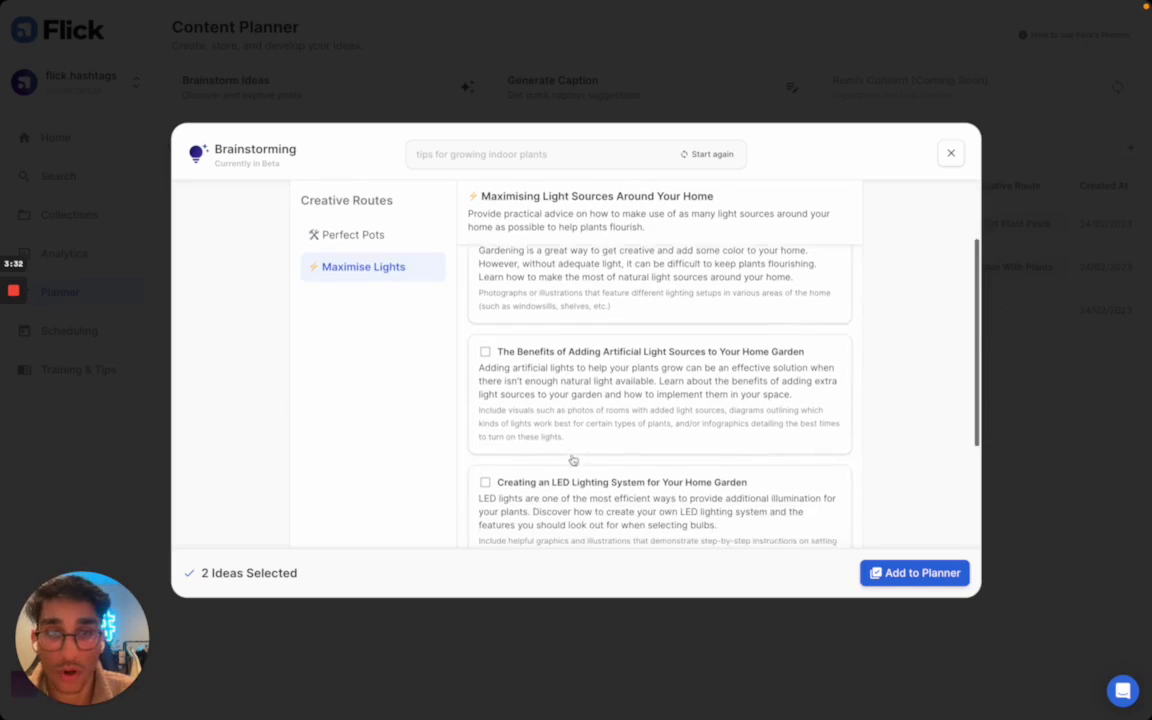
{"action": "scroll", "coordinate": [573, 460], "scroll_direction": "down", "scroll_amount": 1}
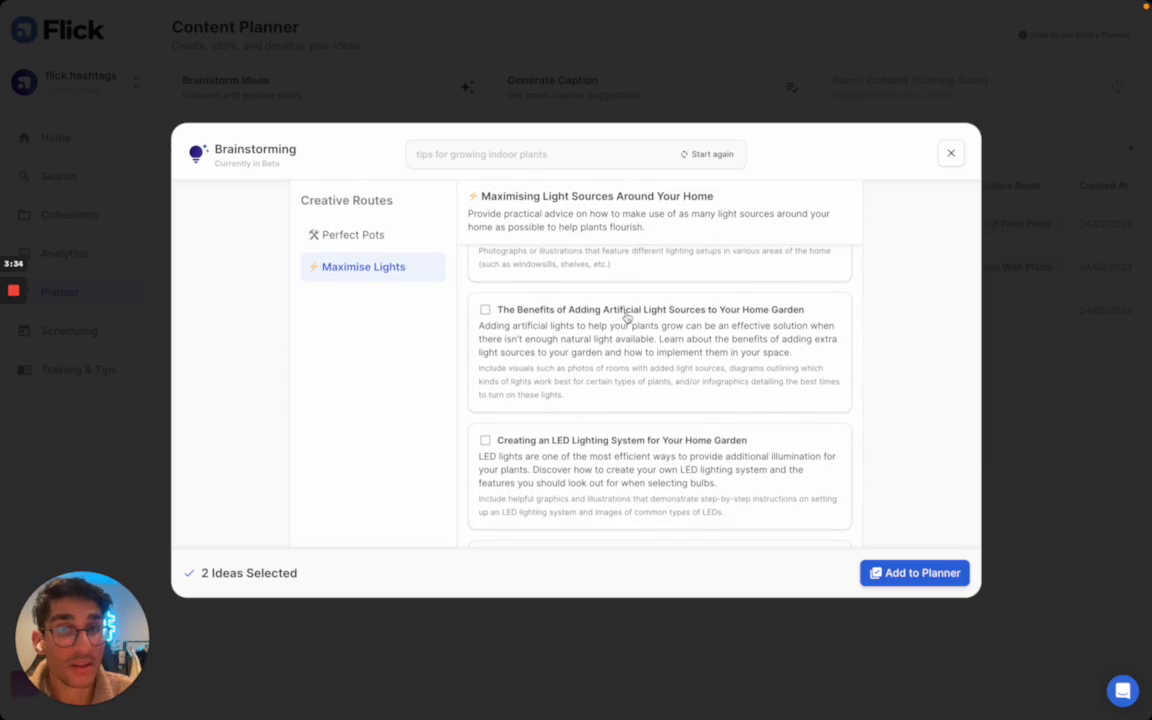
{"action": "scroll", "coordinate": [583, 373], "scroll_direction": "down", "scroll_amount": 3}
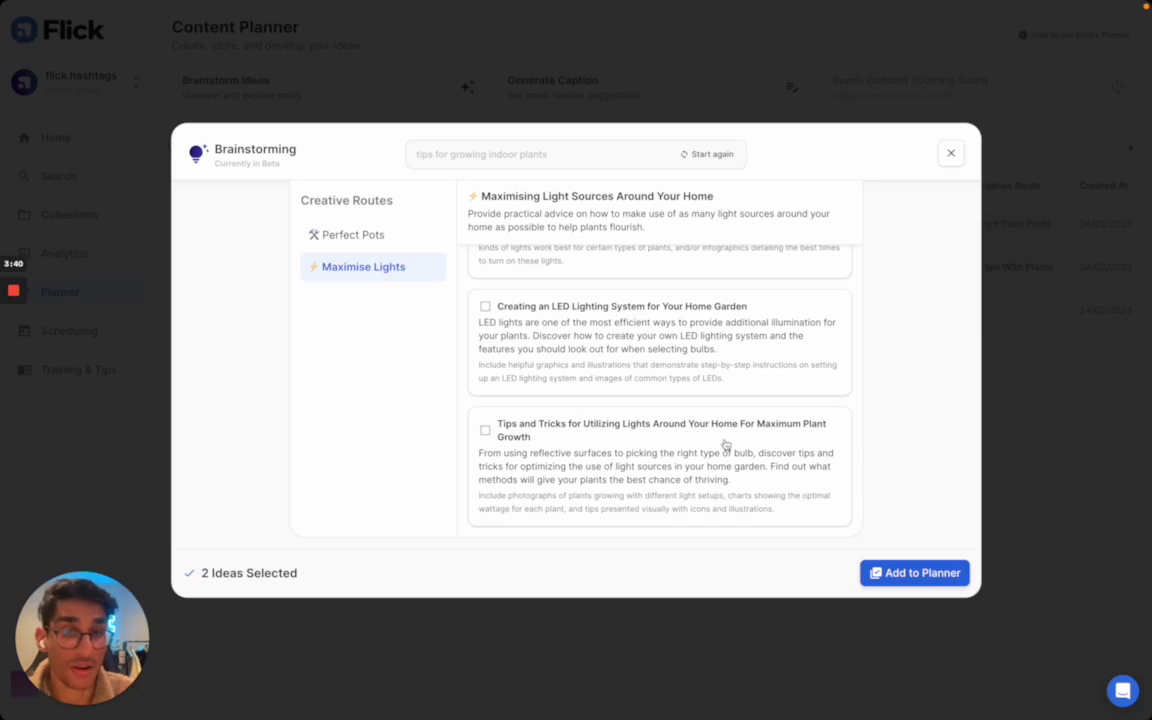
{"action": "scroll", "coordinate": [611, 378], "scroll_direction": "up", "scroll_amount": 4}
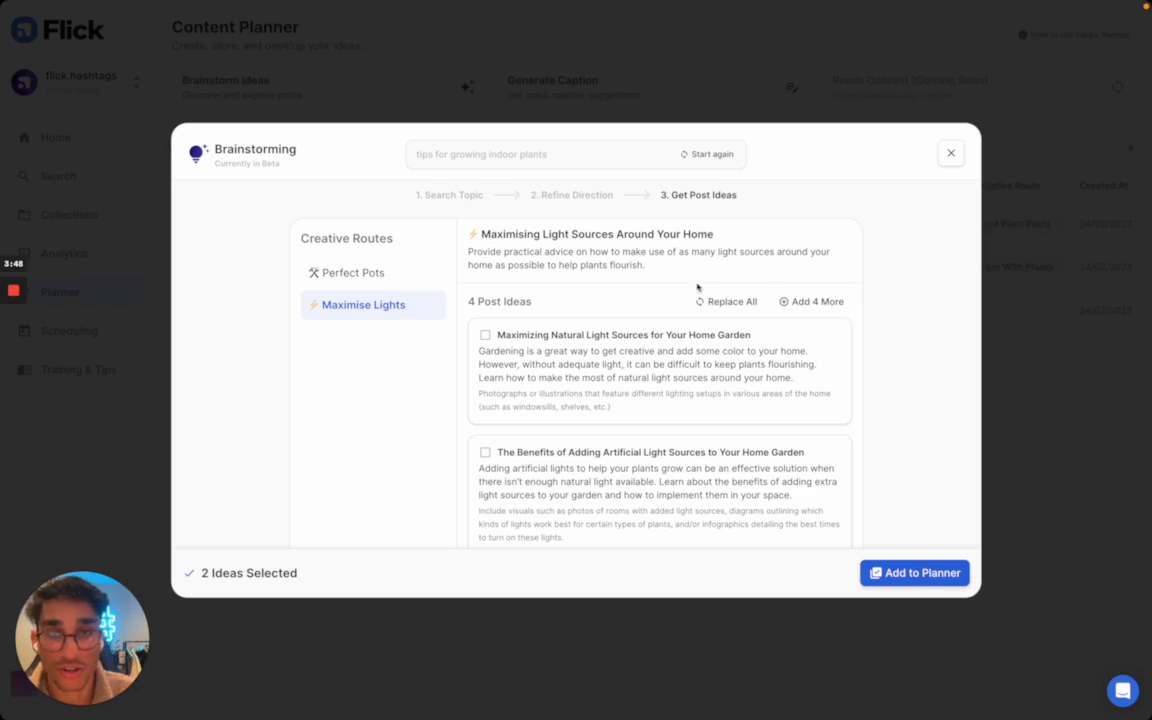
{"action": "scroll", "coordinate": [636, 405], "scroll_direction": "down", "scroll_amount": 3}
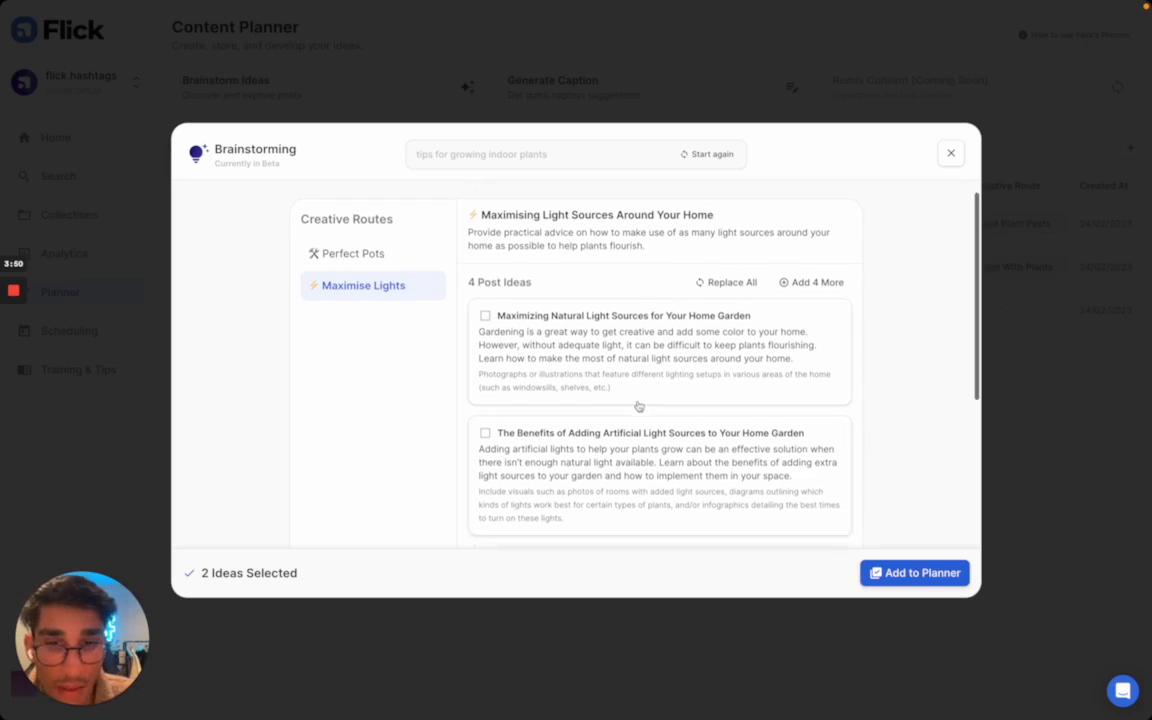
- Tick the Artificial Light Sources and LED Lighting System ideas and add all four to the planner
{"action": "left_click", "coordinate": [614, 386]}
{"action": "scroll", "coordinate": [614, 386], "scroll_direction": "down", "scroll_amount": 4}
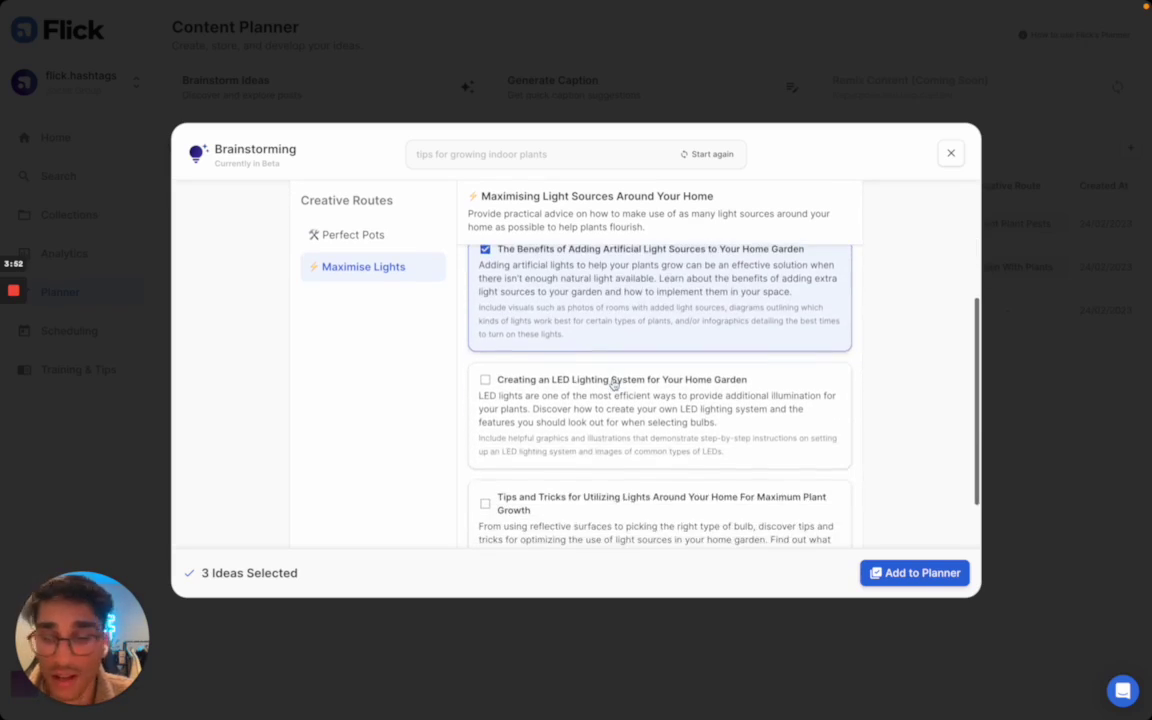
{"action": "scroll", "coordinate": [614, 386], "scroll_direction": "down", "scroll_amount": 2}
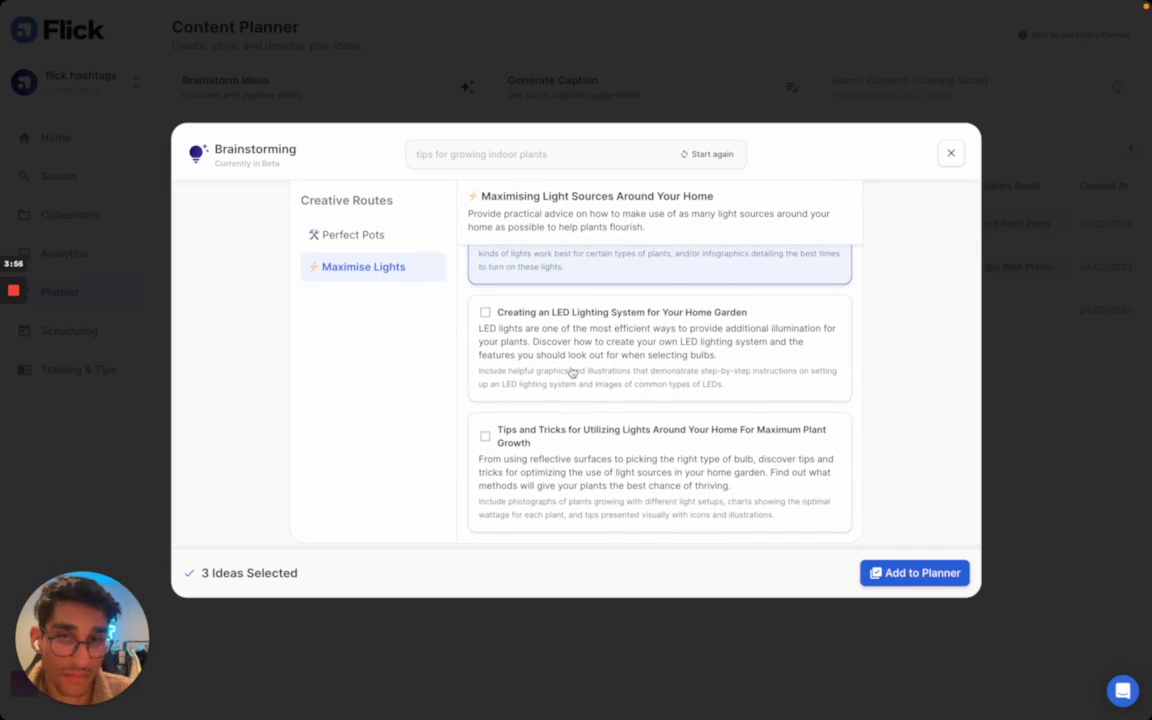
{"action": "left_click", "coordinate": [516, 328]}
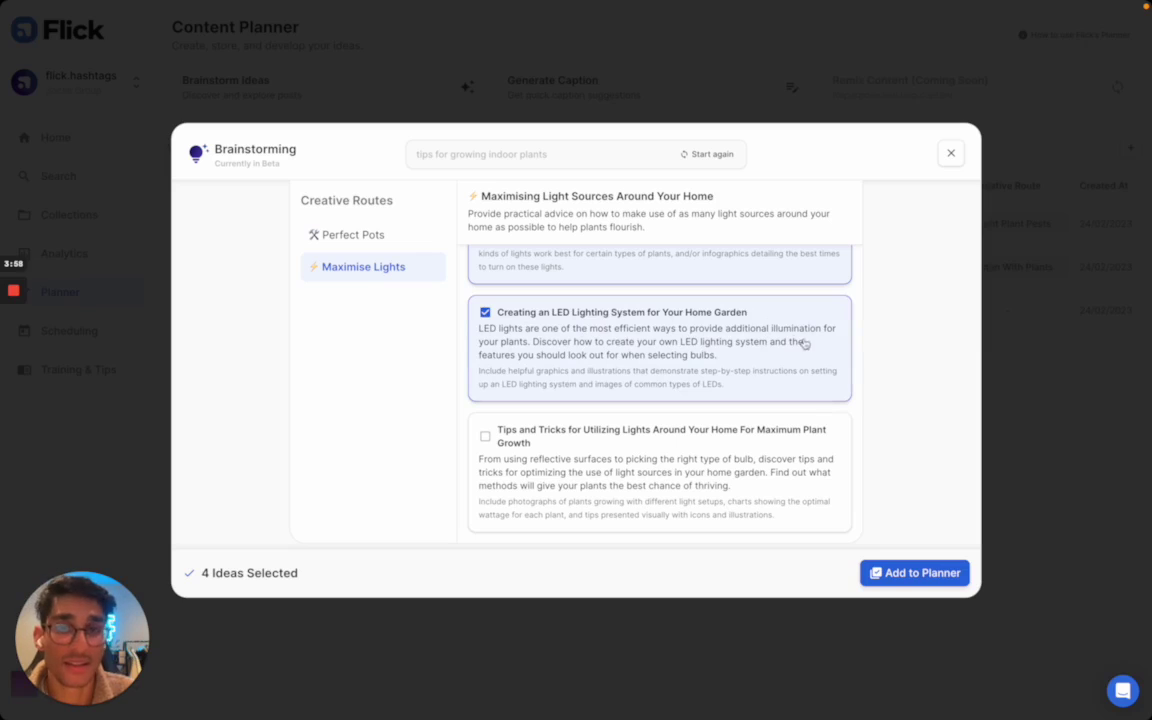
{"action": "left_click", "coordinate": [921, 573]}
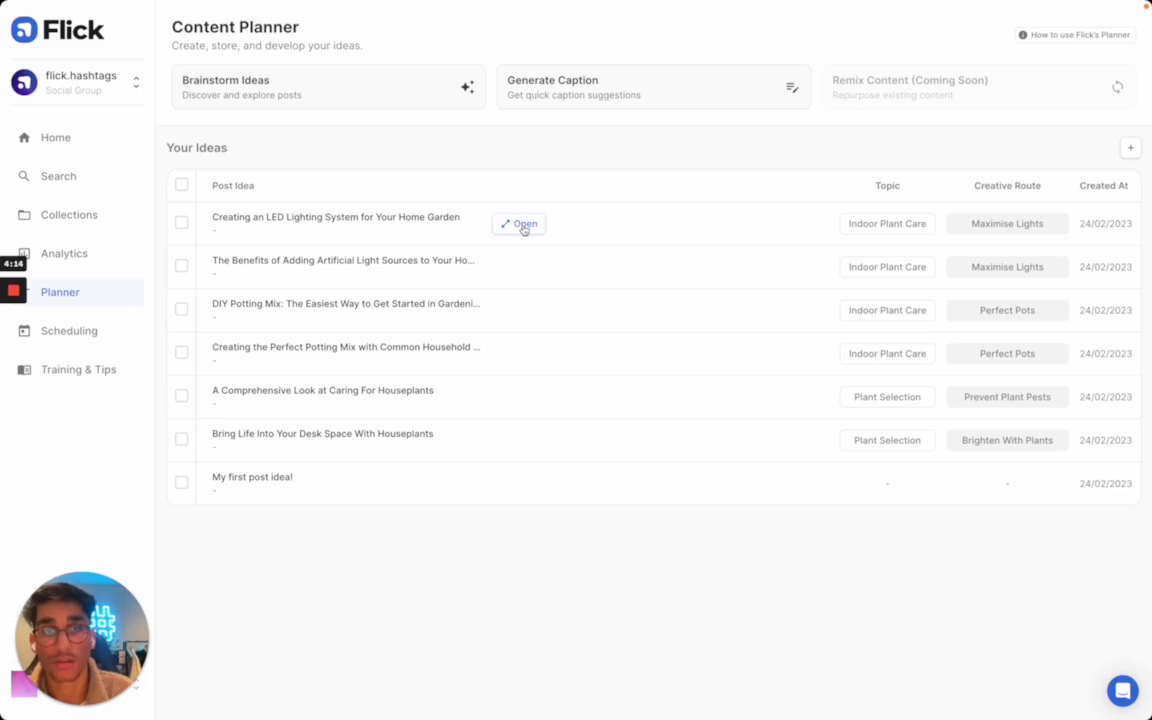
- Open the 'Creating an LED Lighting System for Your Home Garden' idea from Your Ideas
{"action": "left_click", "coordinate": [524, 226]}
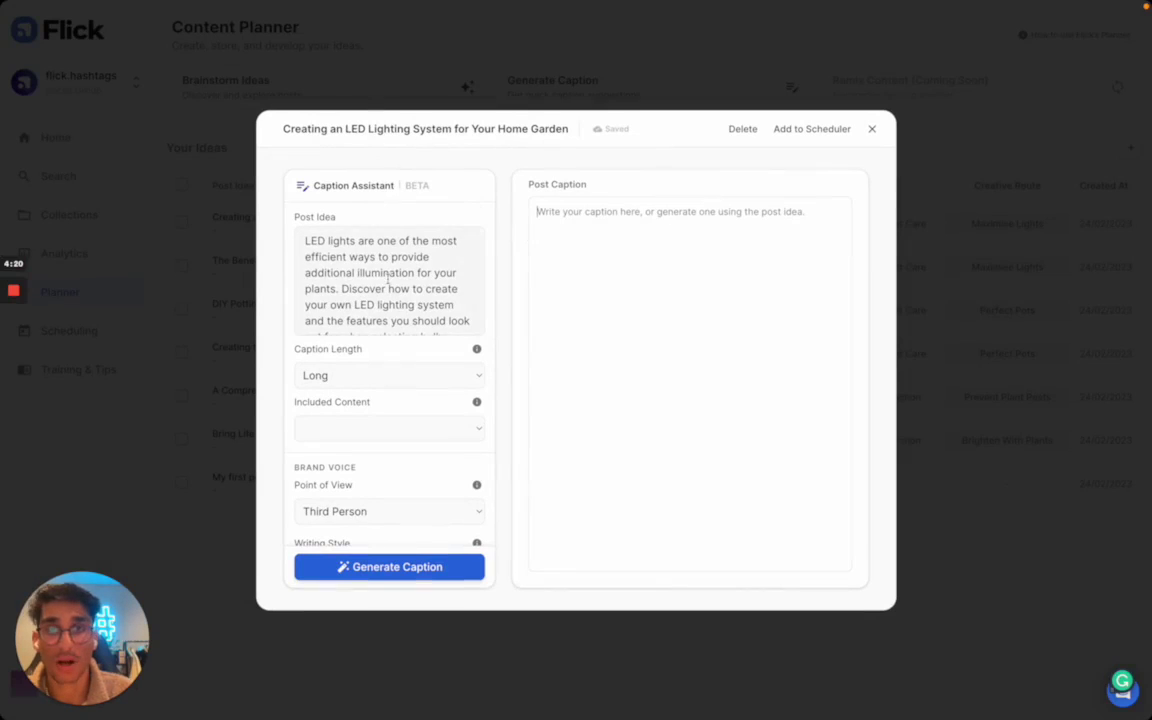
- Generate a caption with Medium length, First Person view, Conversational style and Informal tone
{"action": "scroll", "coordinate": [333, 265], "scroll_direction": "down", "scroll_amount": 1}
{"action": "scroll", "coordinate": [444, 280], "scroll_direction": "up", "scroll_amount": 1}
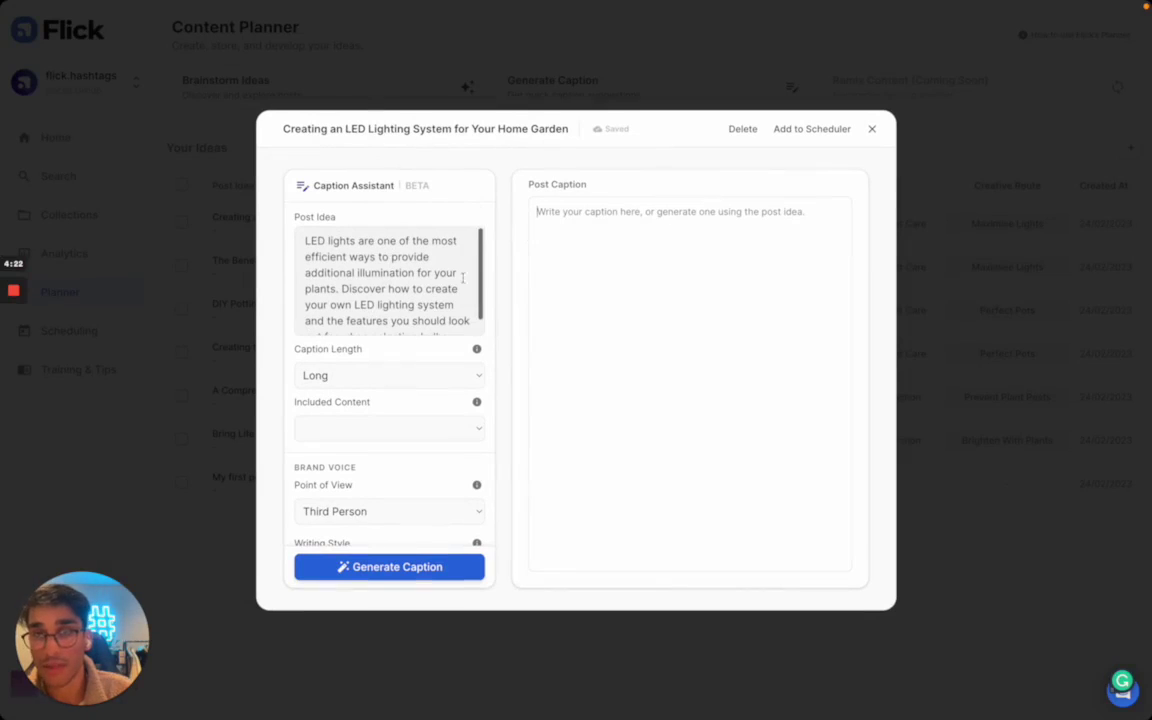
{"action": "scroll", "coordinate": [338, 385], "scroll_direction": "down", "scroll_amount": 1}
{"action": "scroll", "coordinate": [338, 385], "scroll_direction": "down", "scroll_amount": 1}
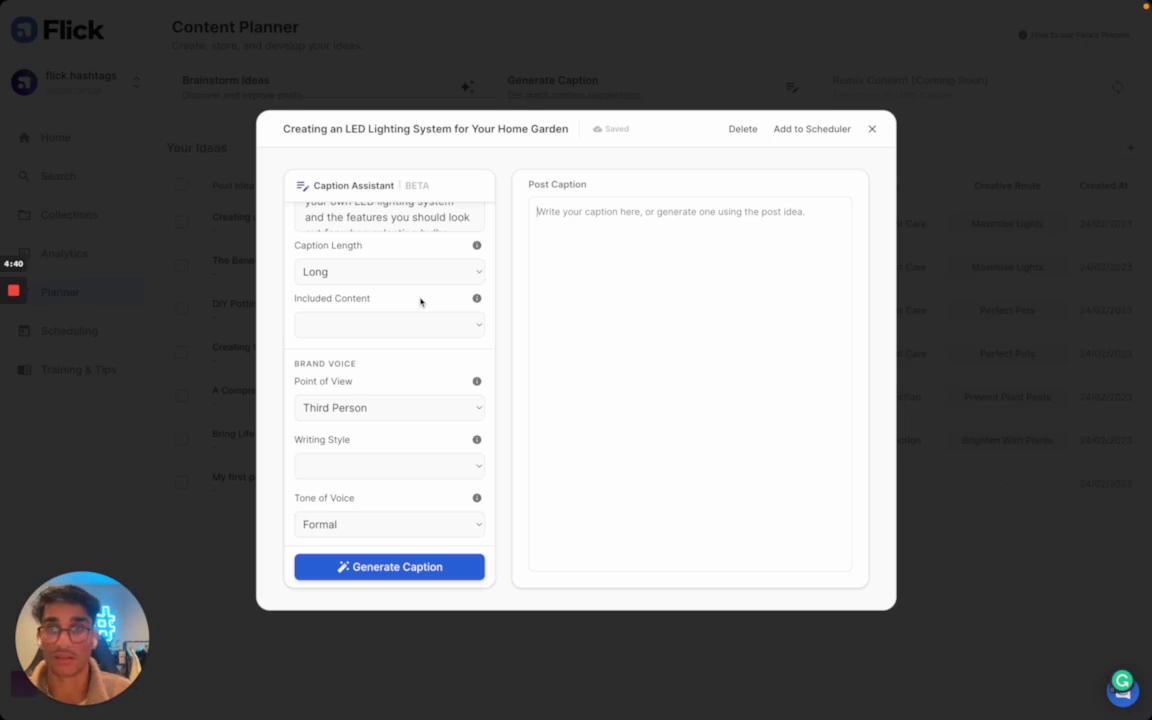
{"action": "left_click", "coordinate": [401, 271]}
{"action": "left_click", "coordinate": [396, 290]}
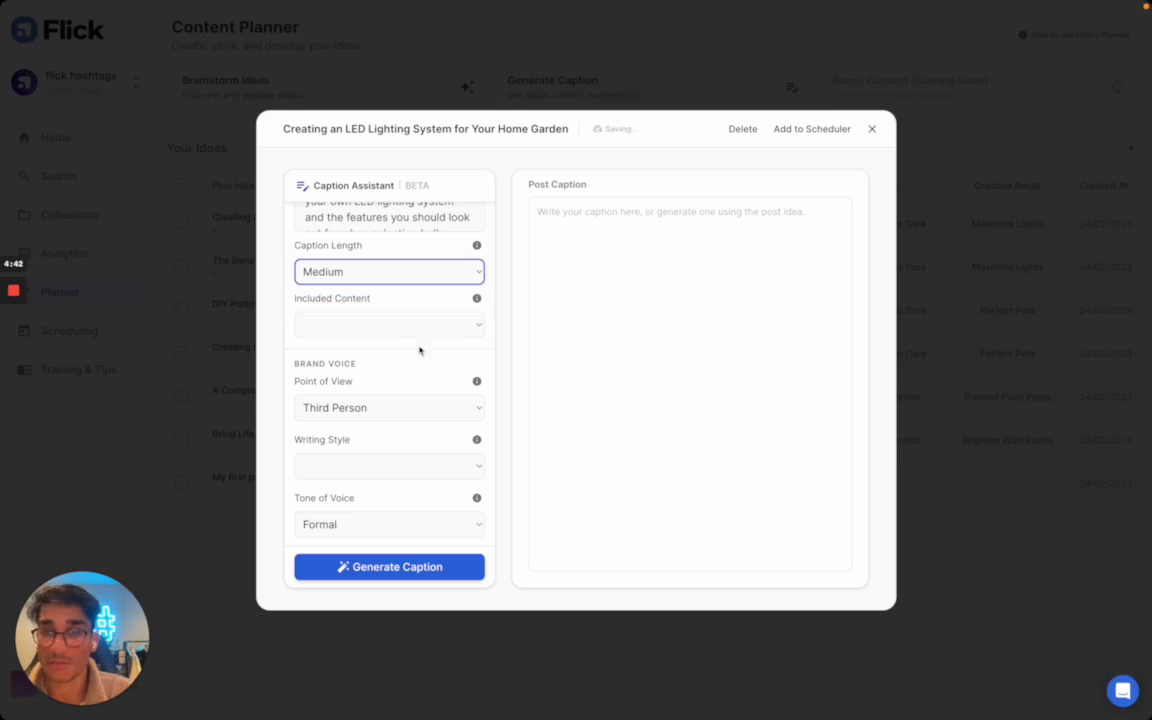
{"action": "left_click", "coordinate": [404, 407]}
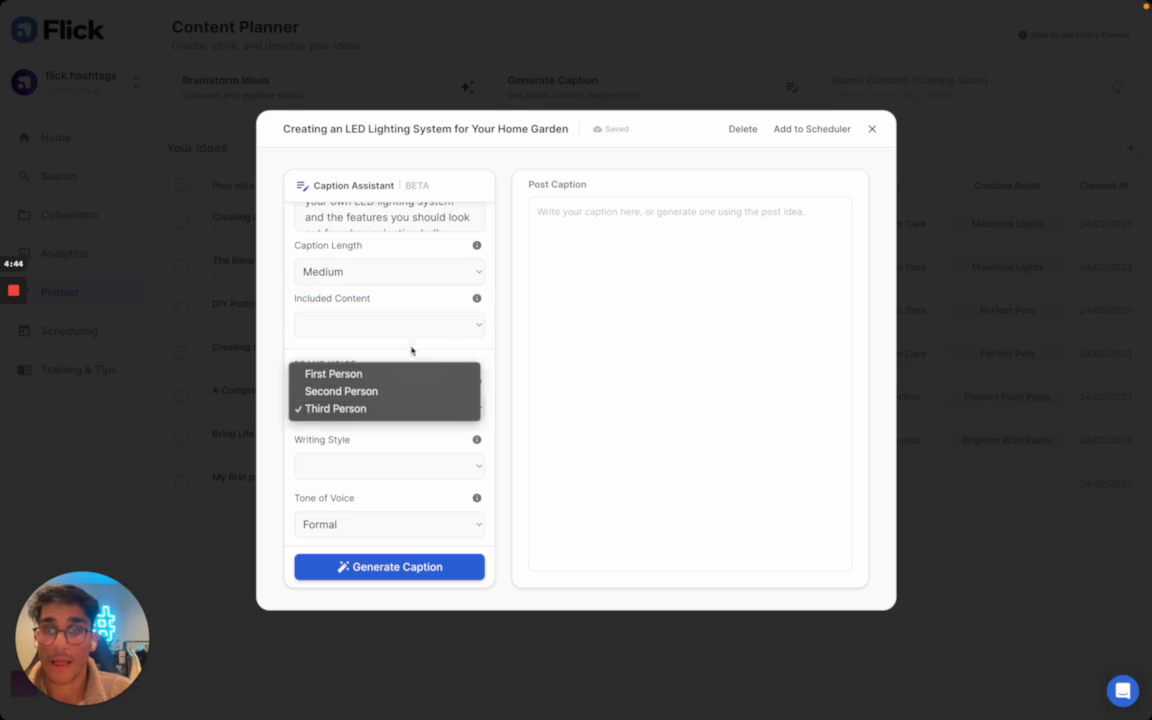
{"action": "left_click", "coordinate": [390, 376]}
{"action": "left_click", "coordinate": [383, 466]}
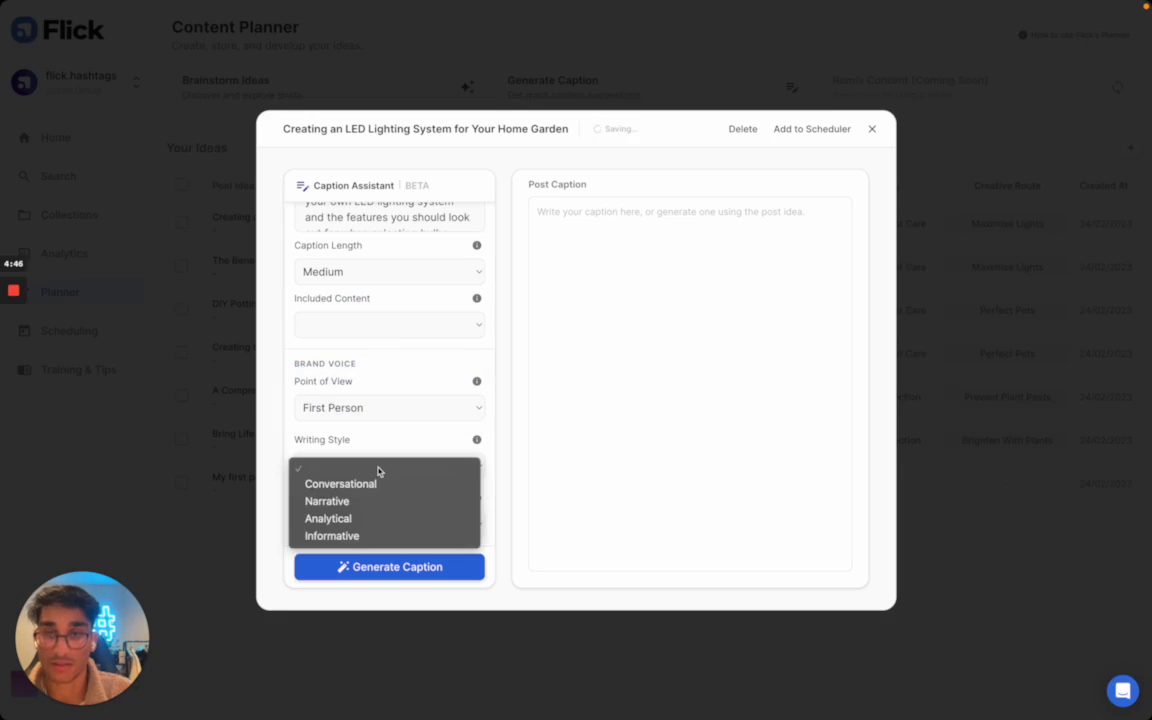
{"action": "left_click", "coordinate": [386, 485]}
{"action": "left_click", "coordinate": [386, 526]}
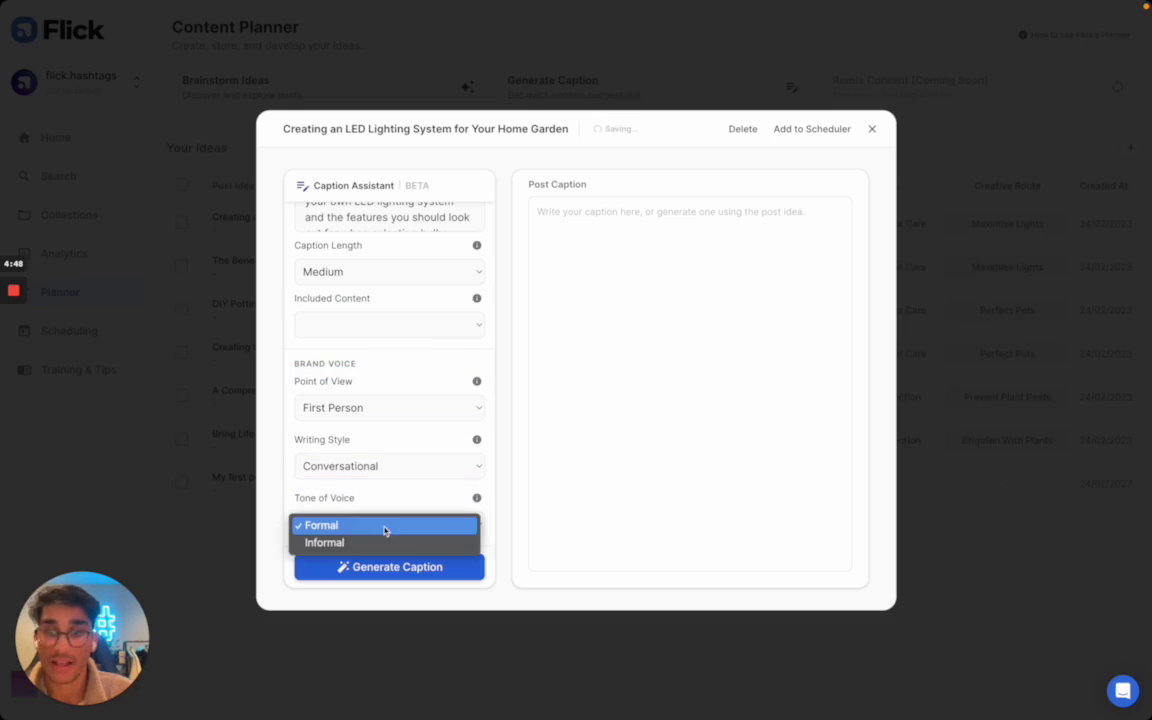
{"action": "left_click", "coordinate": [379, 542]}
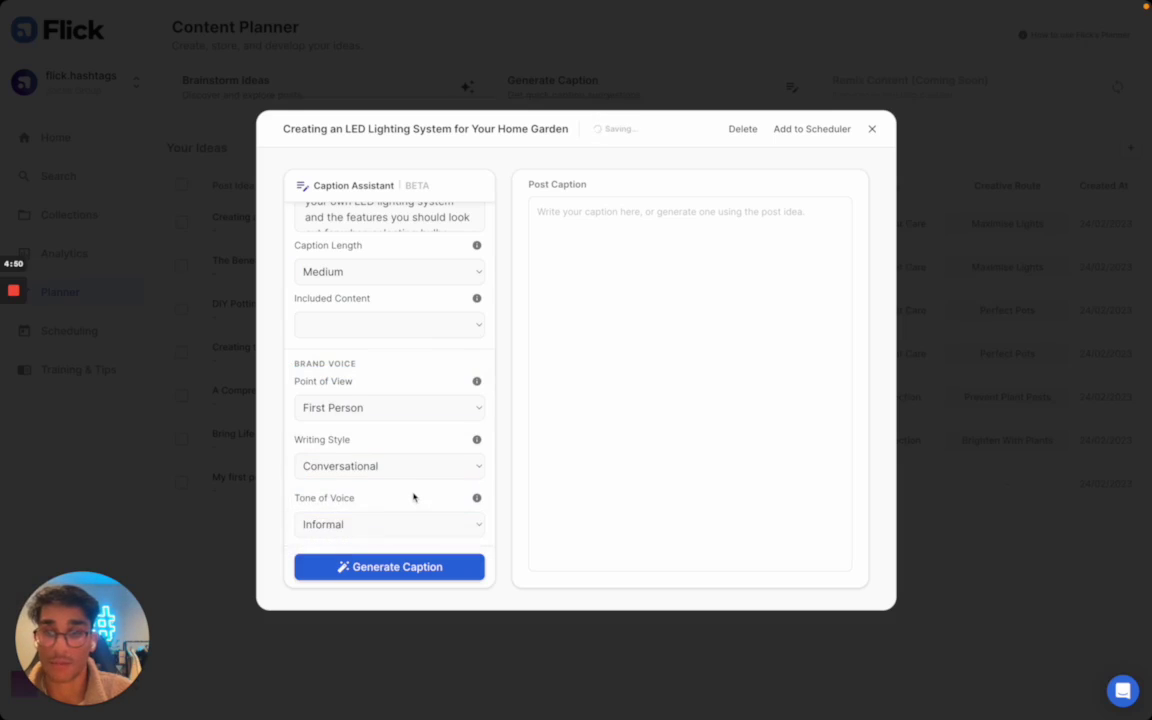
{"action": "scroll", "coordinate": [411, 496], "scroll_direction": "up", "scroll_amount": 2}
{"action": "left_click", "coordinate": [409, 567]}
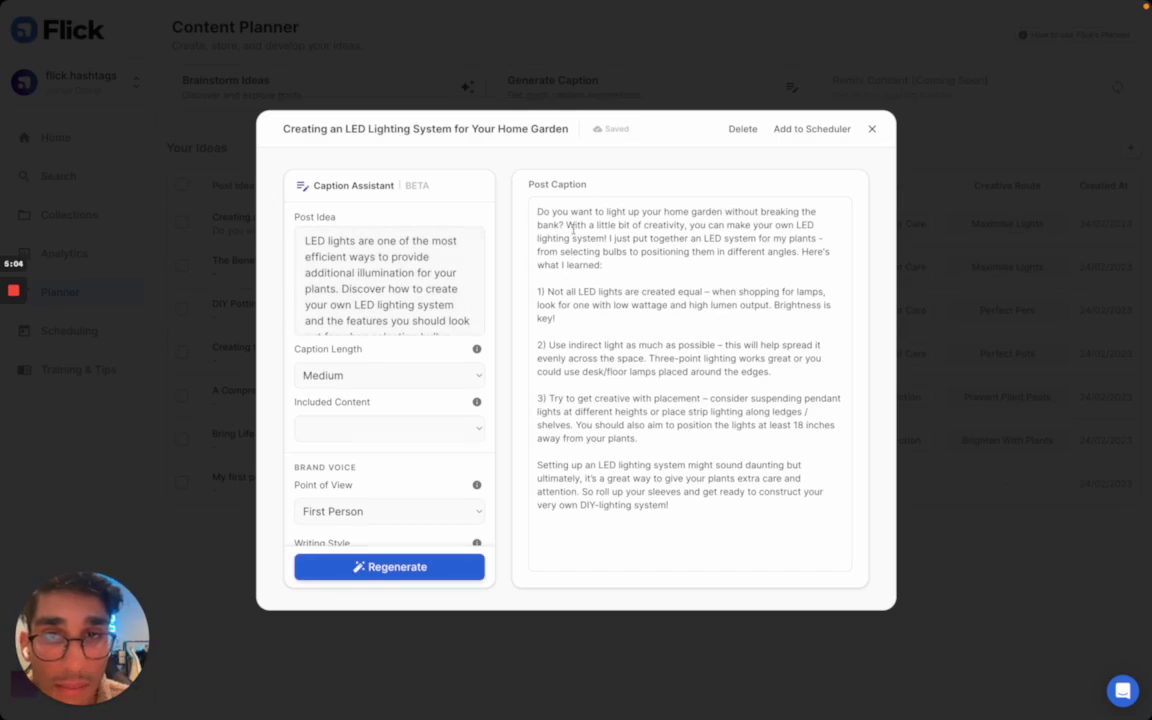
- Break the caption after the opening question ending 'bank?' so the intro starts a new paragraph
{"action": "left_click", "coordinate": [566, 225]}
{"action": "key", "text": "Return"}
{"action": "key", "text": "Return"}
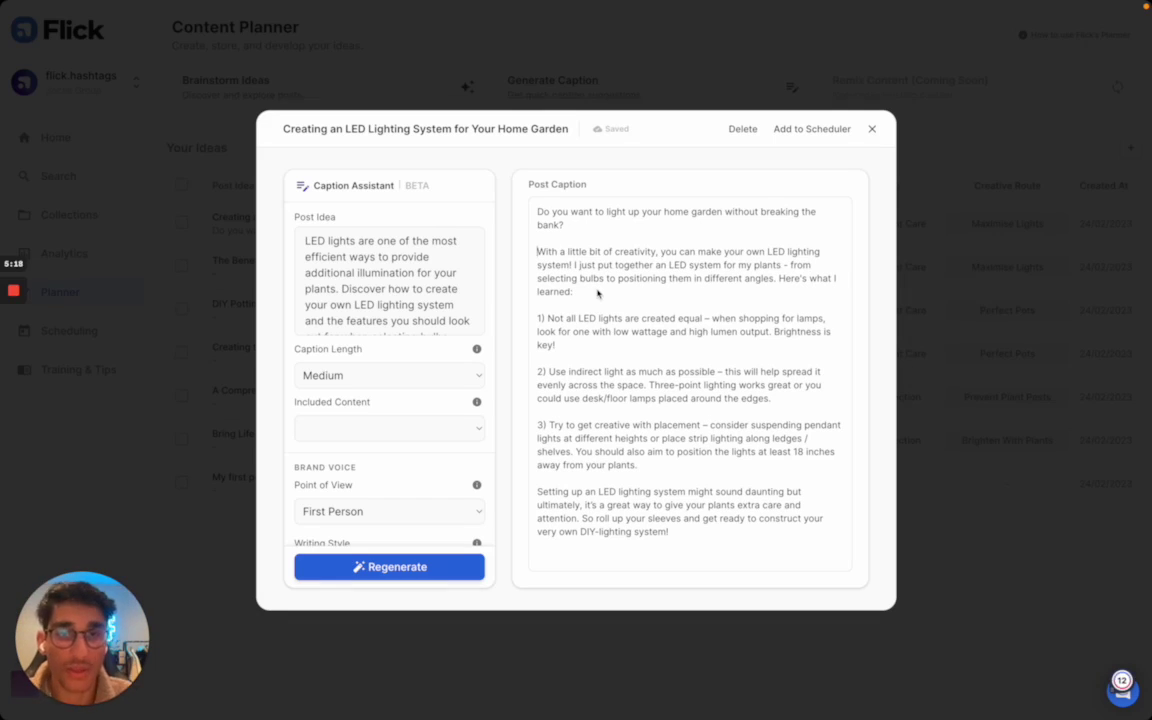
{"action": "left_click_drag", "start_coordinate": [779, 279], "coordinate": [793, 293]}
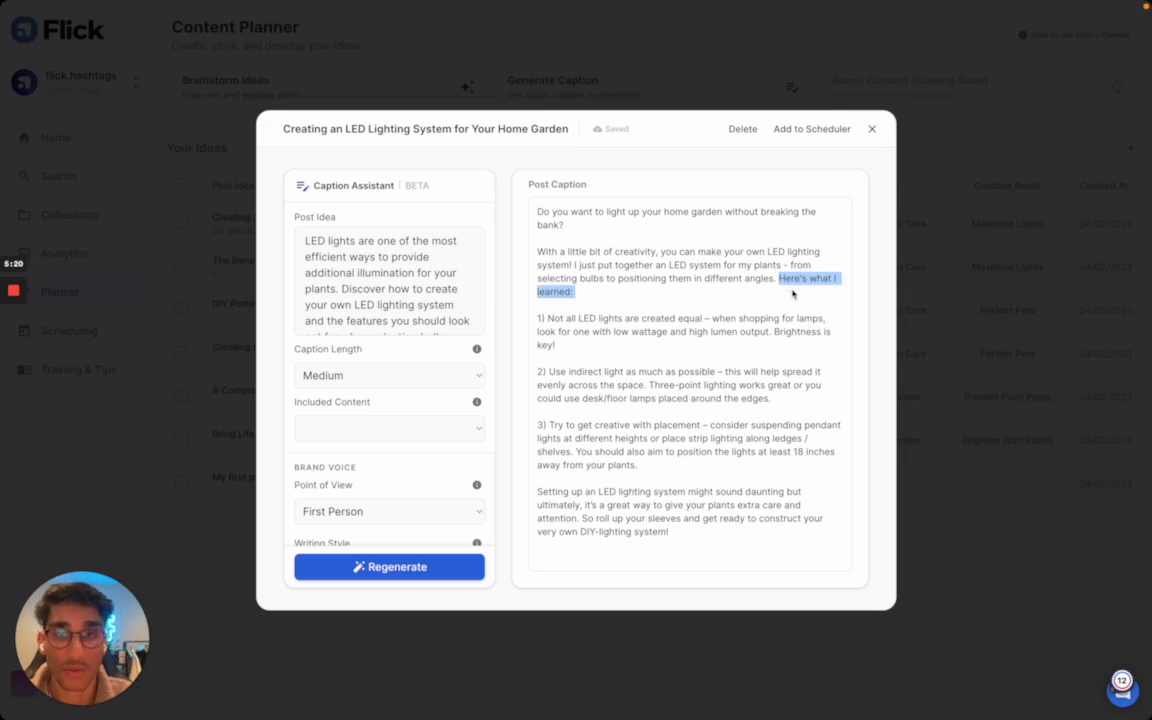
{"action": "left_click", "coordinate": [665, 270]}
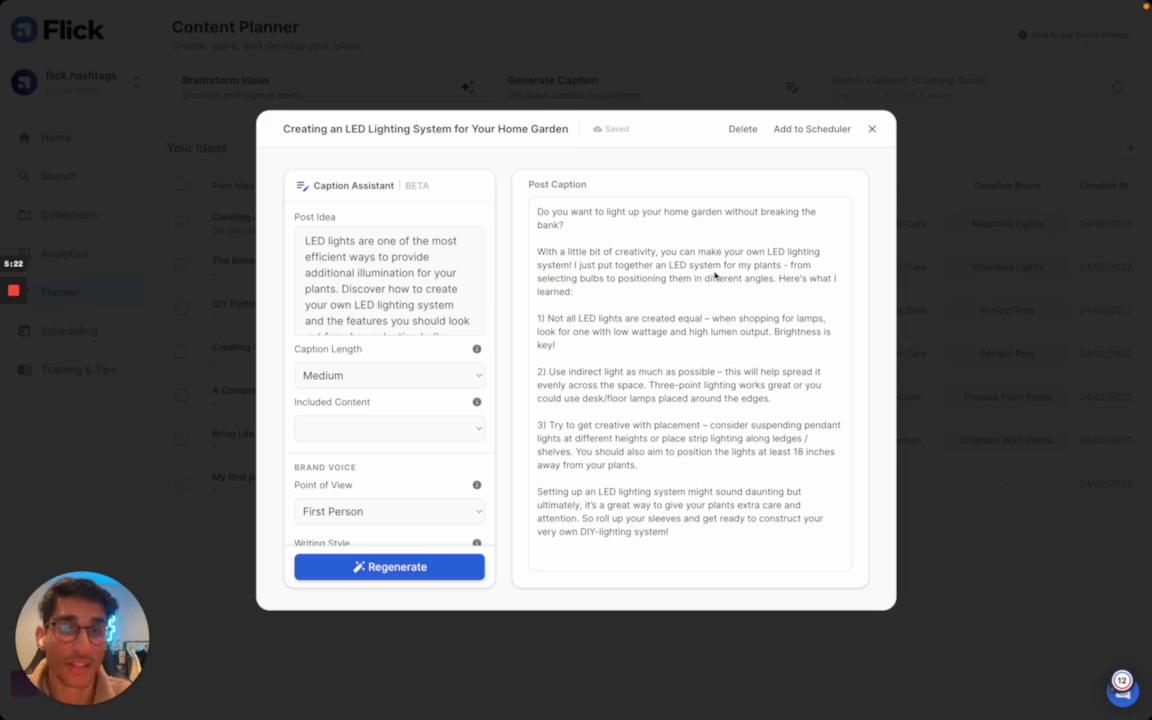
{"action": "triple_click", "coordinate": [722, 272]}
{"action": "left_click", "coordinate": [717, 300]}
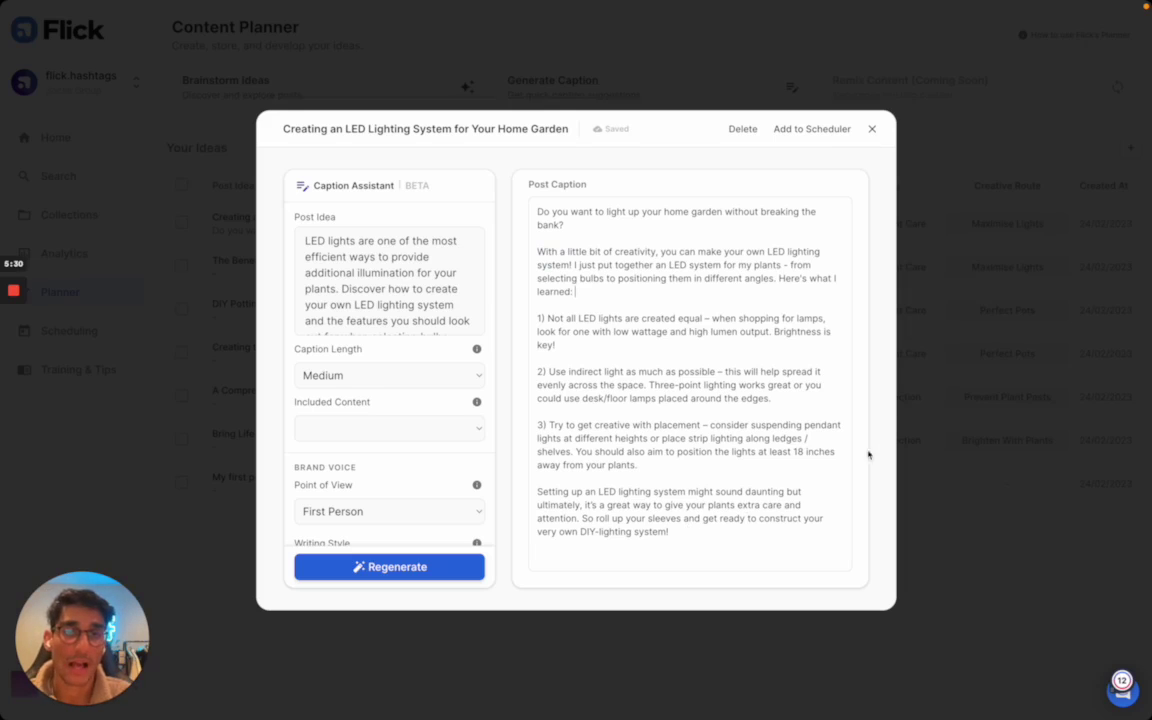
- Close and reopen the LED lighting idea, add it to the Scheduler, and go to scheduling
{"action": "left_click", "coordinate": [925, 418]}
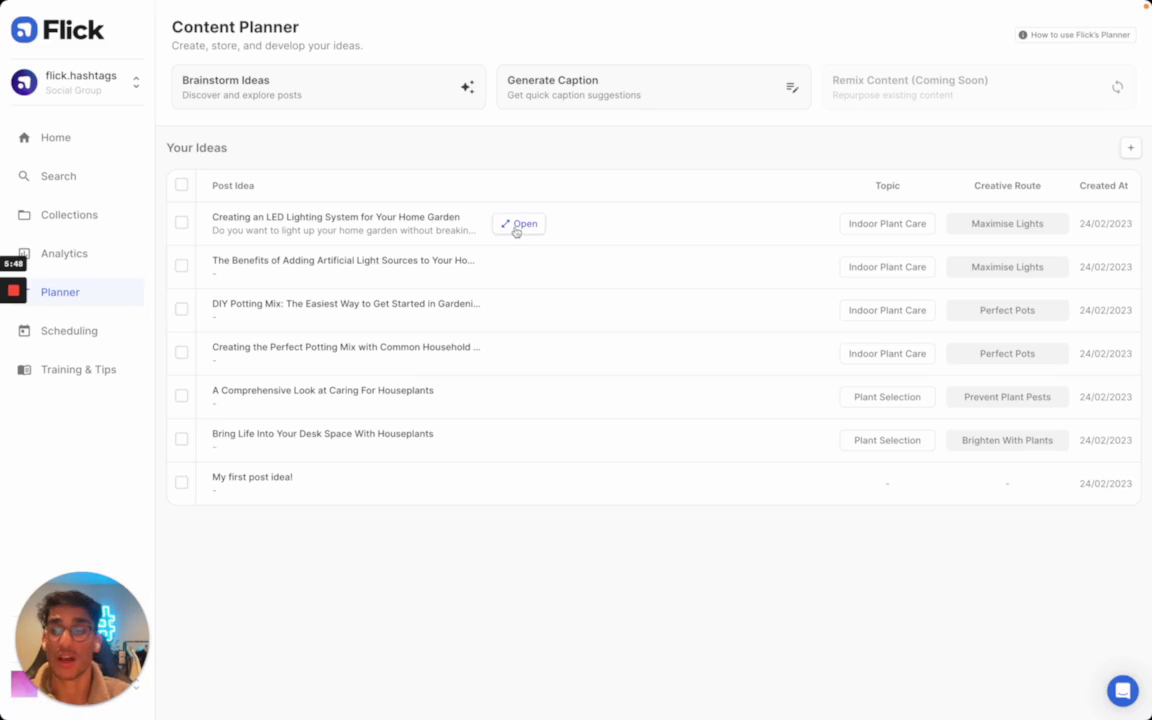
{"action": "left_click", "coordinate": [518, 224]}
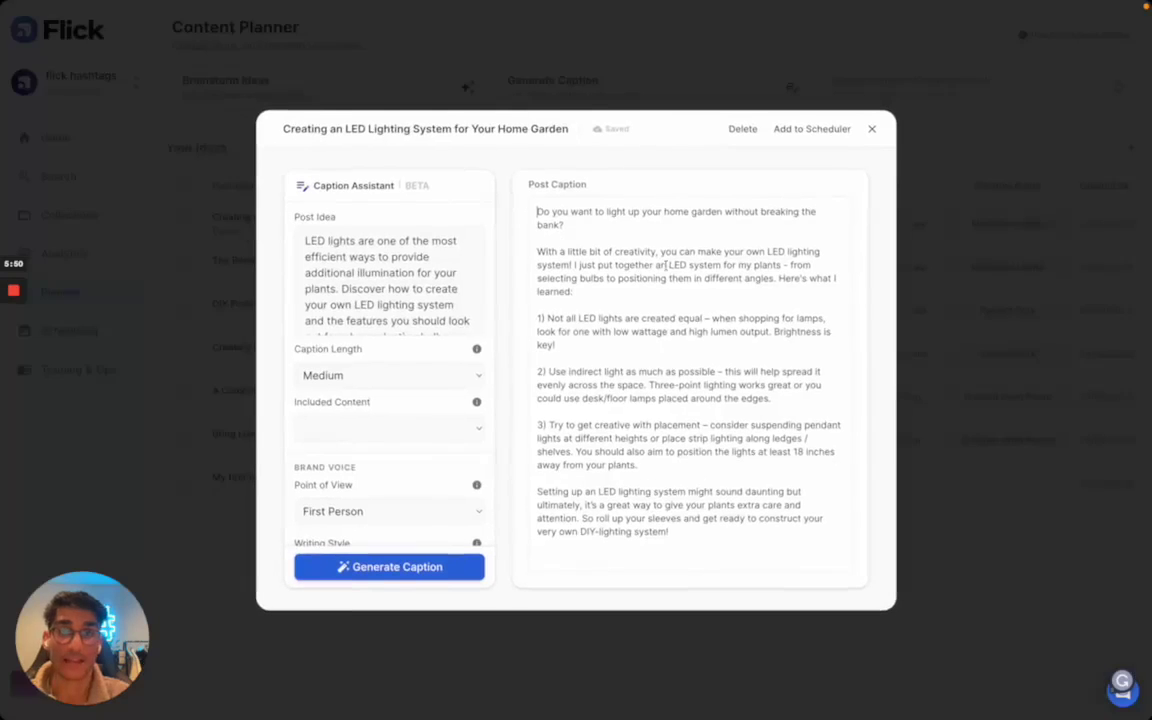
{"action": "left_click", "coordinate": [807, 131]}
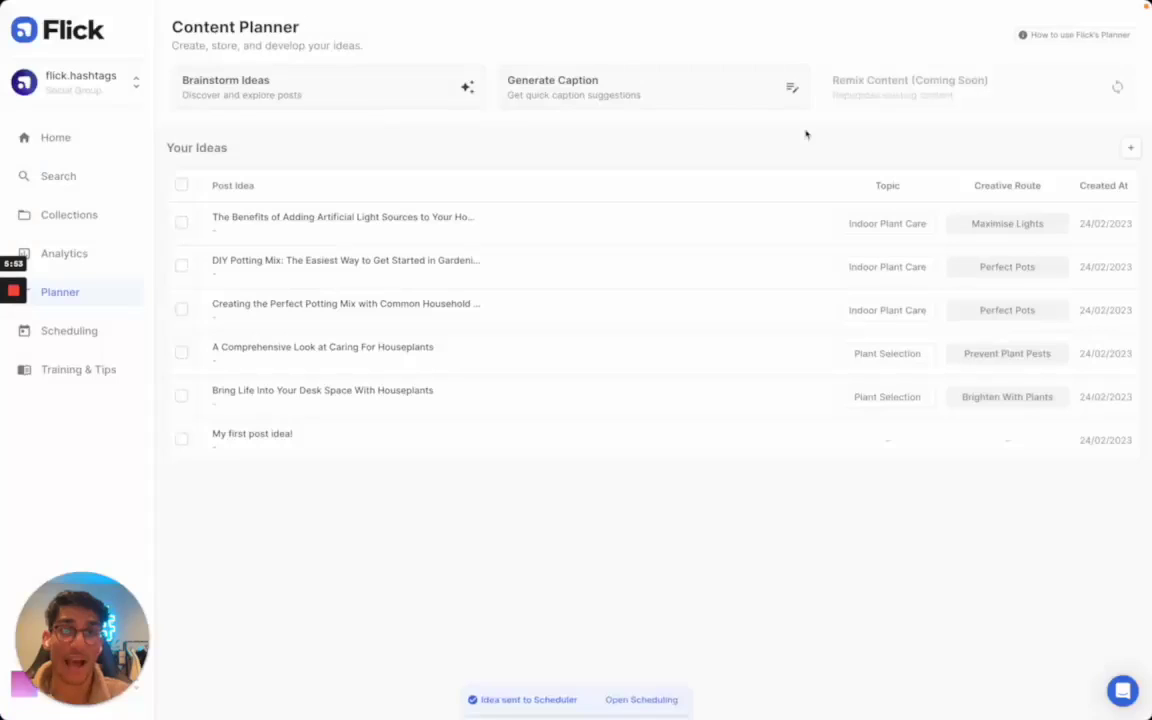
{"action": "left_click", "coordinate": [645, 691]}
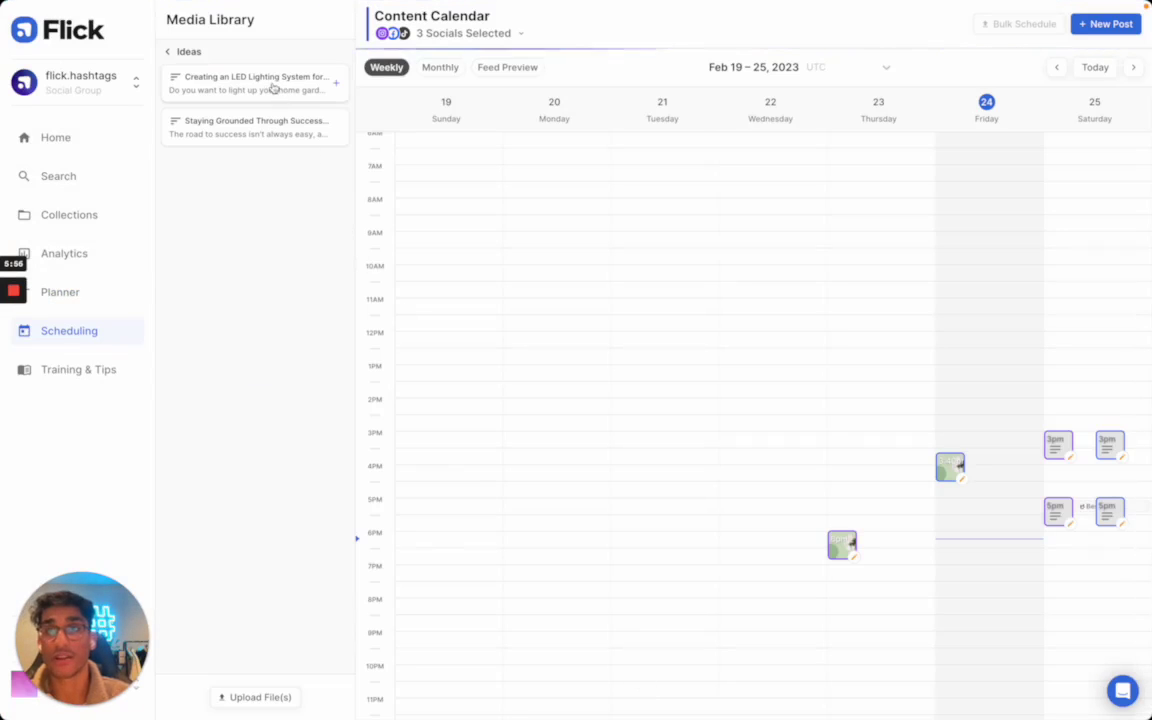
- Create a post from the LED idea and add blank lines between the intro, tips and closing paragraph
{"action": "left_click", "coordinate": [274, 88]}
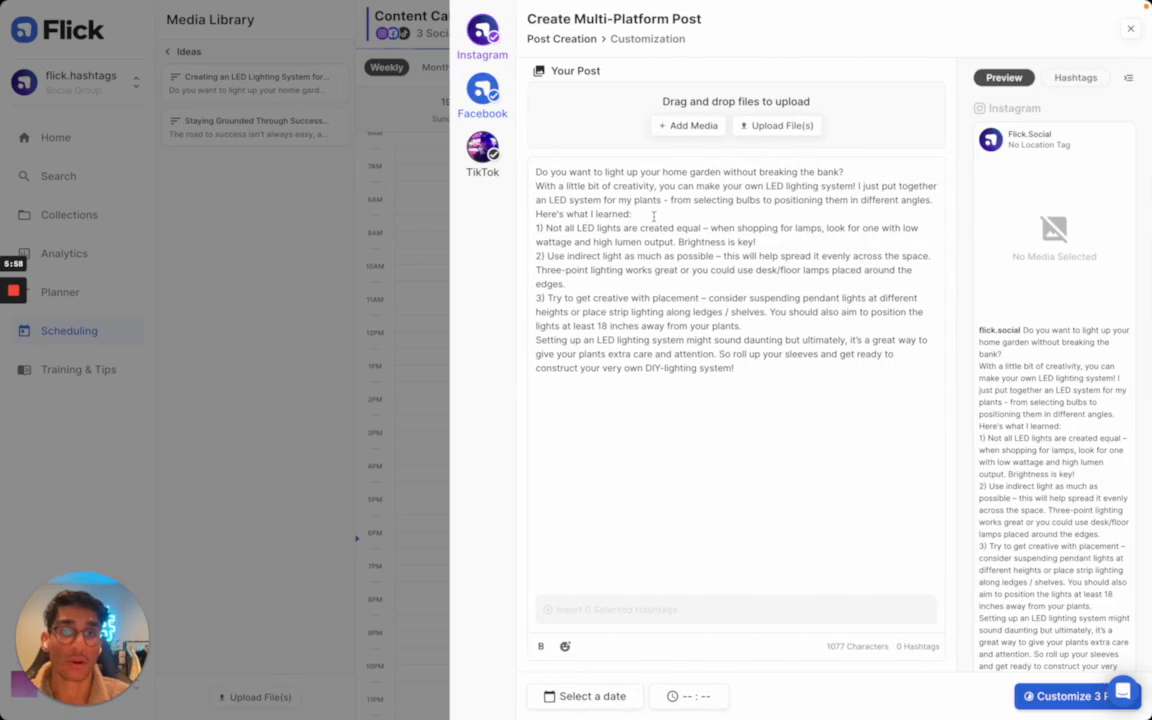
{"action": "left_click", "coordinate": [654, 216]}
{"action": "key", "text": "Return"}
{"action": "left_click", "coordinate": [537, 270]}
{"action": "key", "text": "Return"}
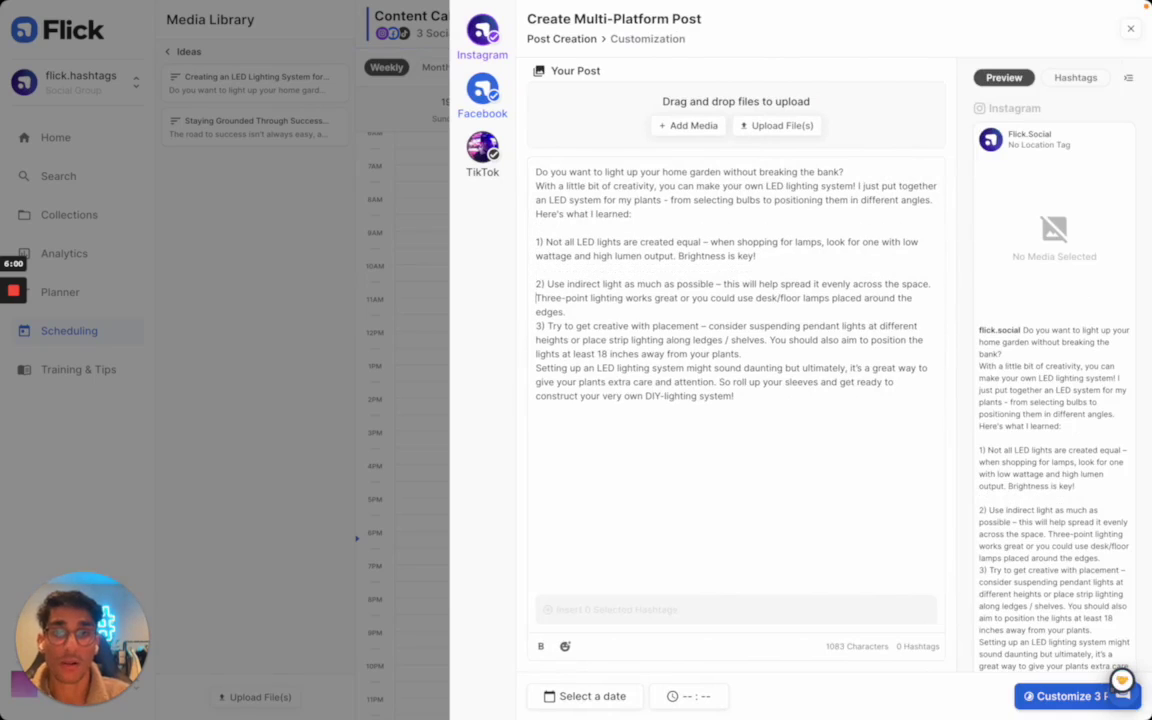
{"action": "left_click", "coordinate": [536, 326]}
{"action": "key", "text": "Return"}
{"action": "left_click", "coordinate": [536, 382]}
{"action": "key", "text": "Return"}
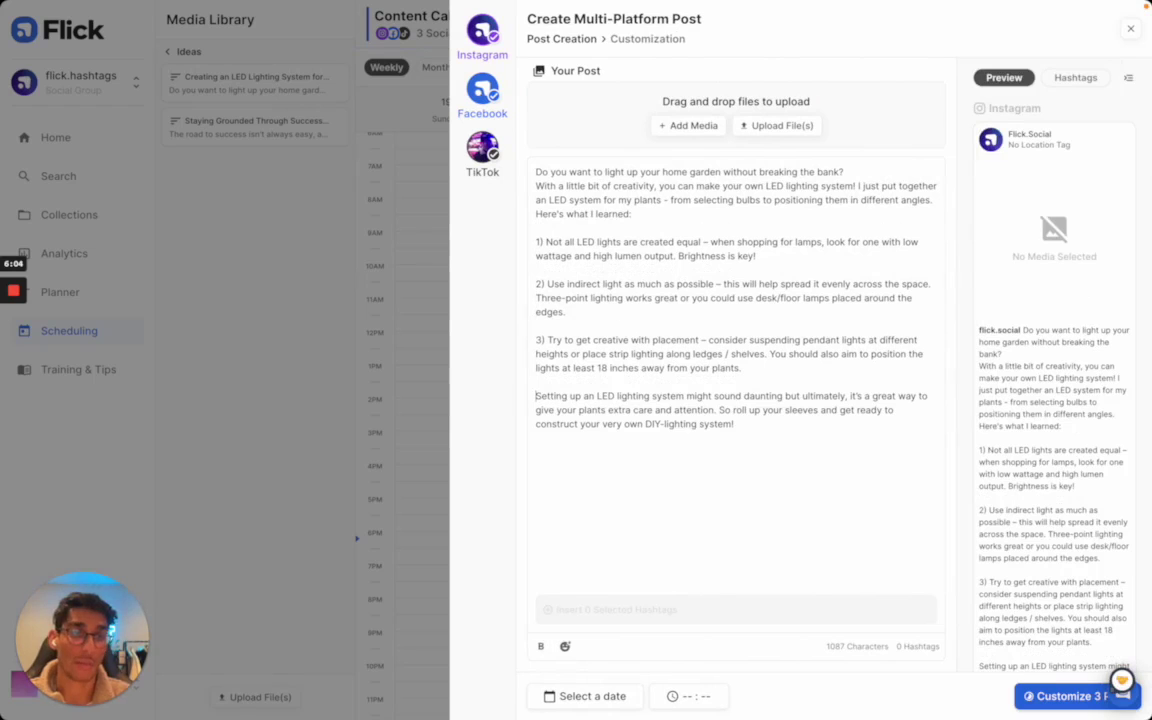
{"action": "scroll", "coordinate": [1061, 325], "scroll_direction": "down", "scroll_amount": 5}
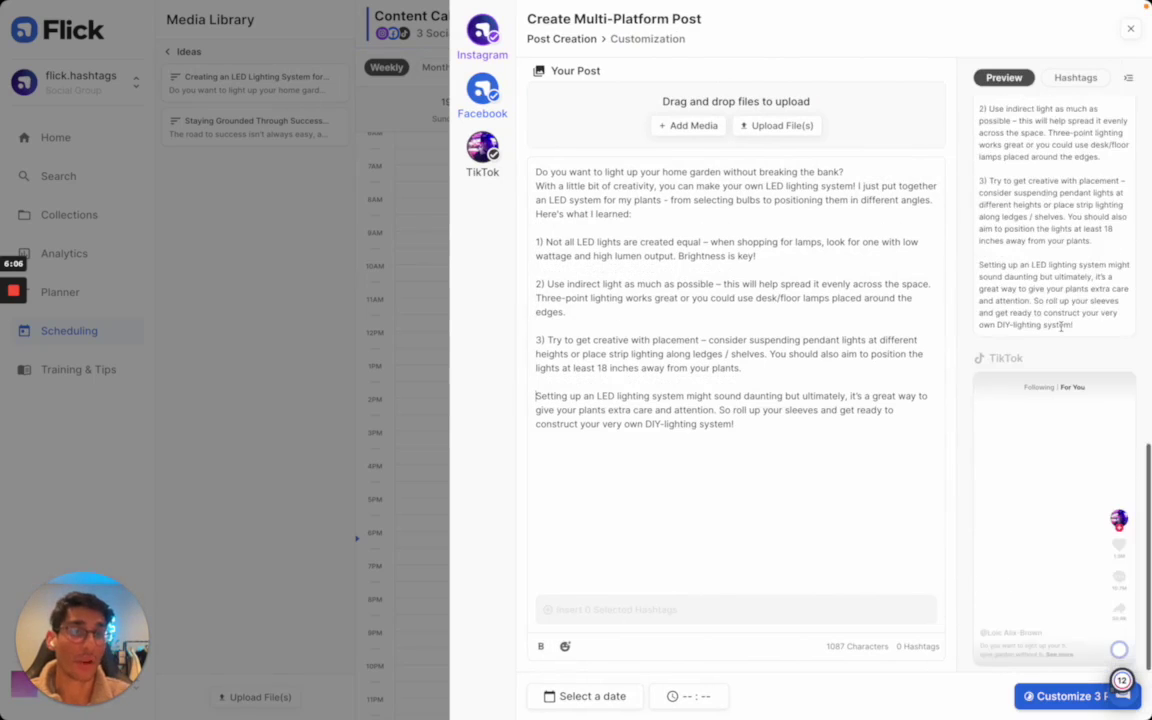
{"action": "scroll", "coordinate": [1059, 325], "scroll_direction": "up", "scroll_amount": 5}
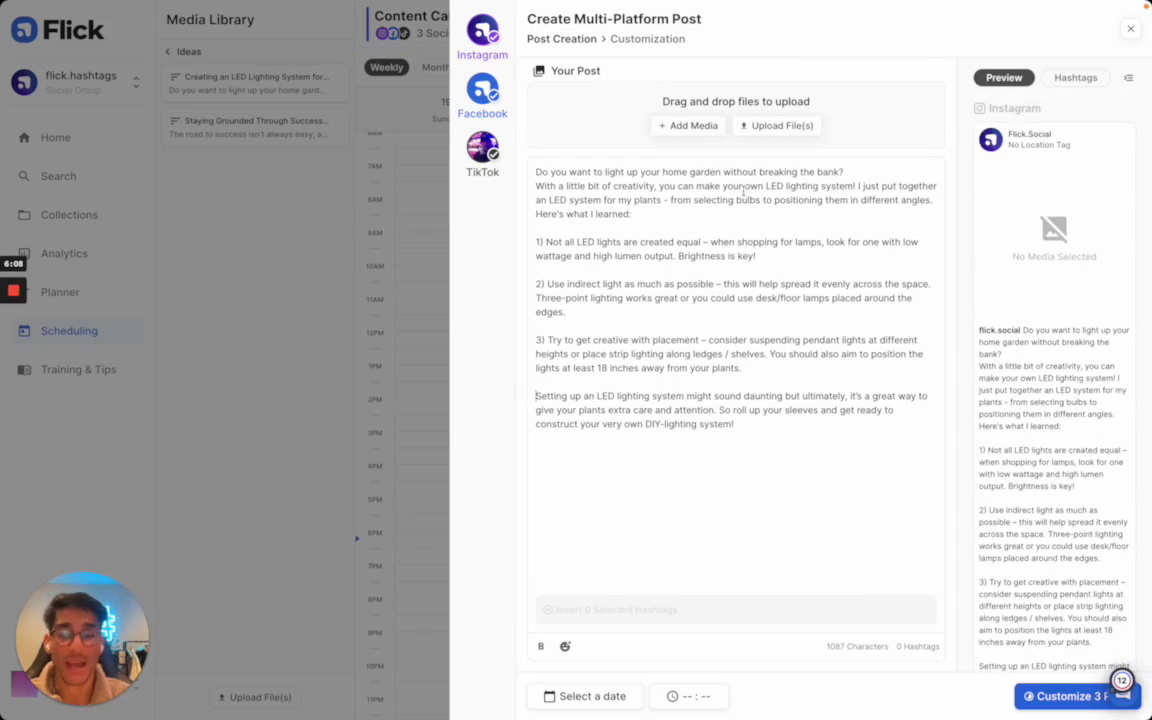